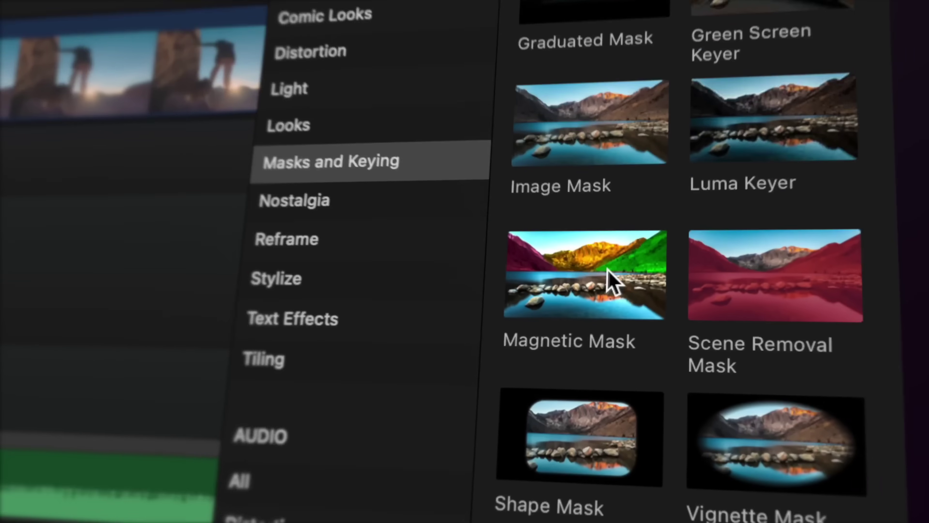
left_click_drag(606, 280, 573, 231)
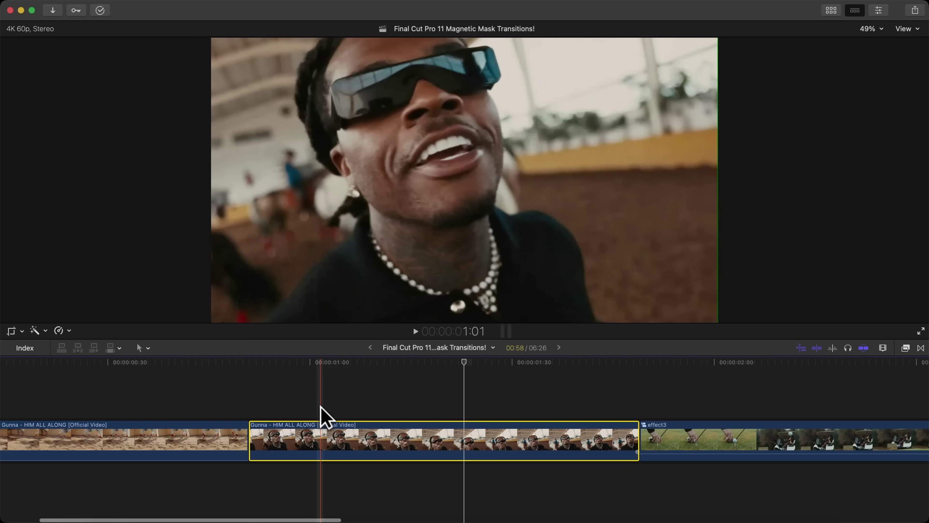
Duplicate the sunglasses close-up clip as a connected clip directly above the original, aligned with its start
scroll(322, 416, "right", 3)
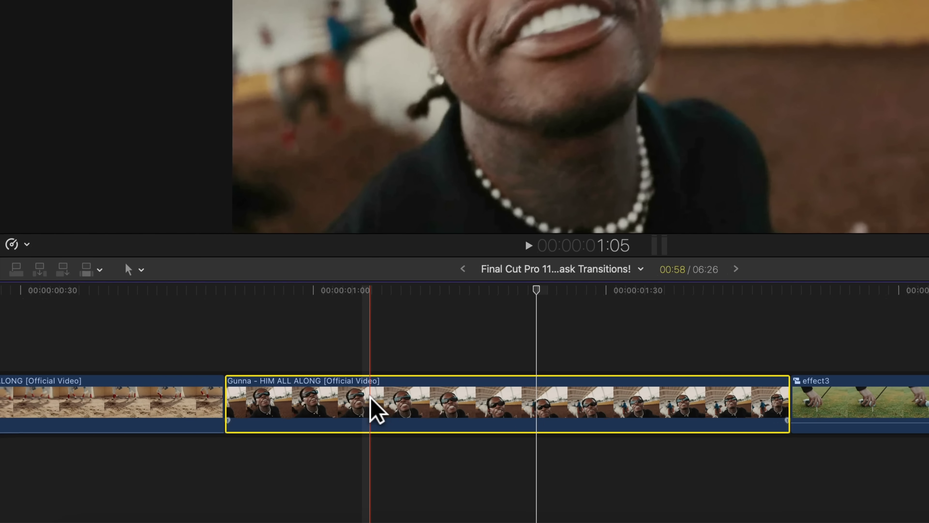
left_click_drag(310, 441, 309, 410)
left_click_drag(373, 360, 381, 343)
scroll(382, 343, "right", 3)
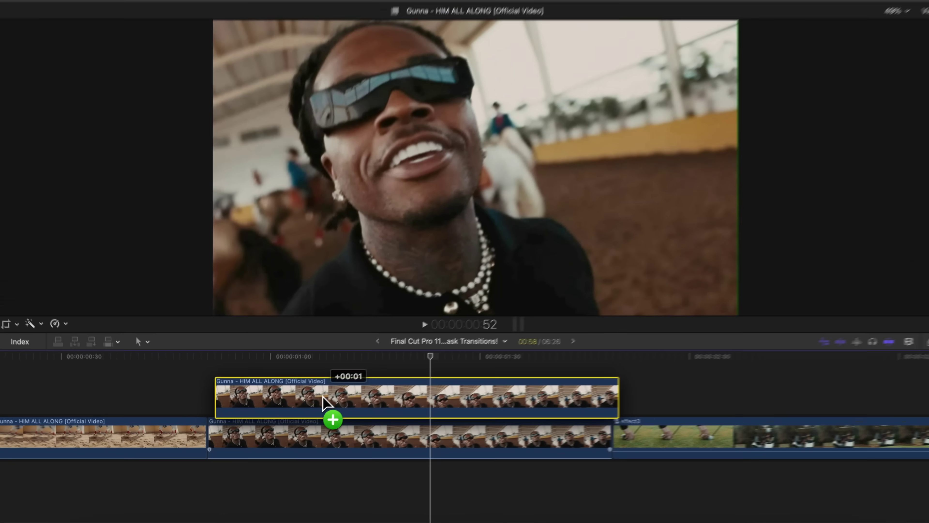
left_click_drag(315, 408, 311, 405)
left_click(310, 363)
Apply the Magnetic Mask effect from Masks and Keying to the duplicated upper clip
left_click(906, 347)
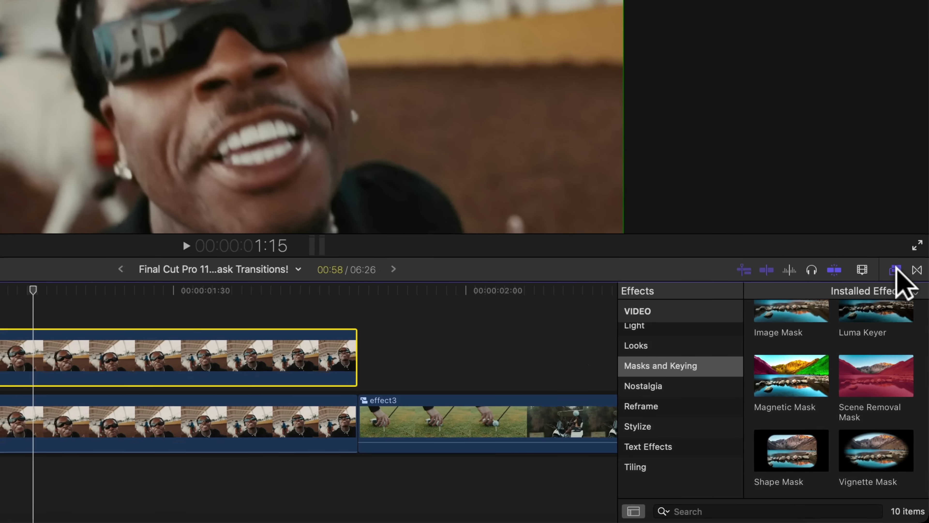
left_click(662, 412)
scroll(684, 425, "down", 2)
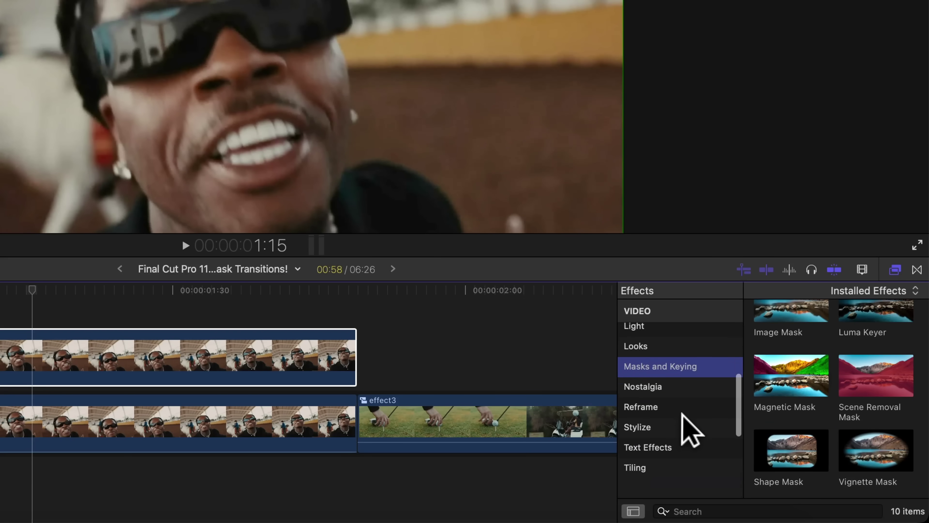
scroll(772, 392, "up", 1)
scroll(772, 380, "down", 2)
left_click(780, 389)
scroll(792, 382, "up", 3)
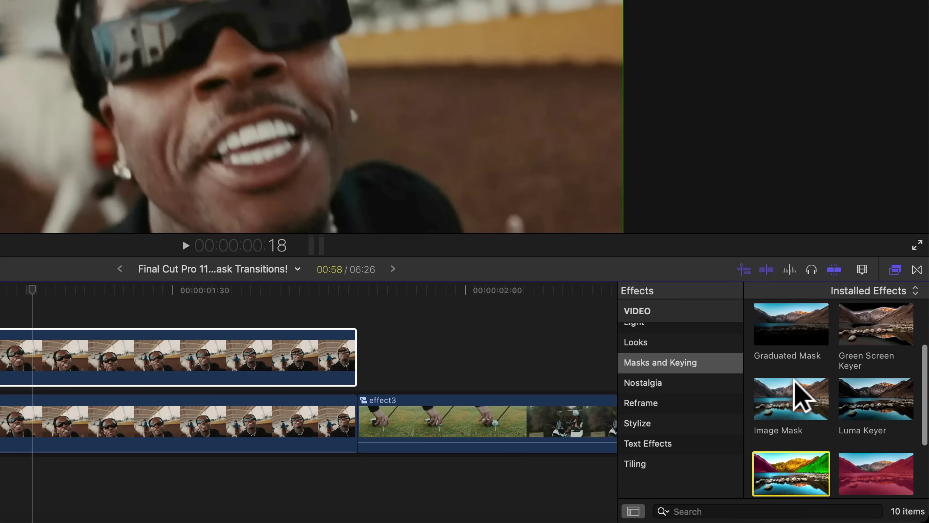
scroll(794, 381, "down", 2)
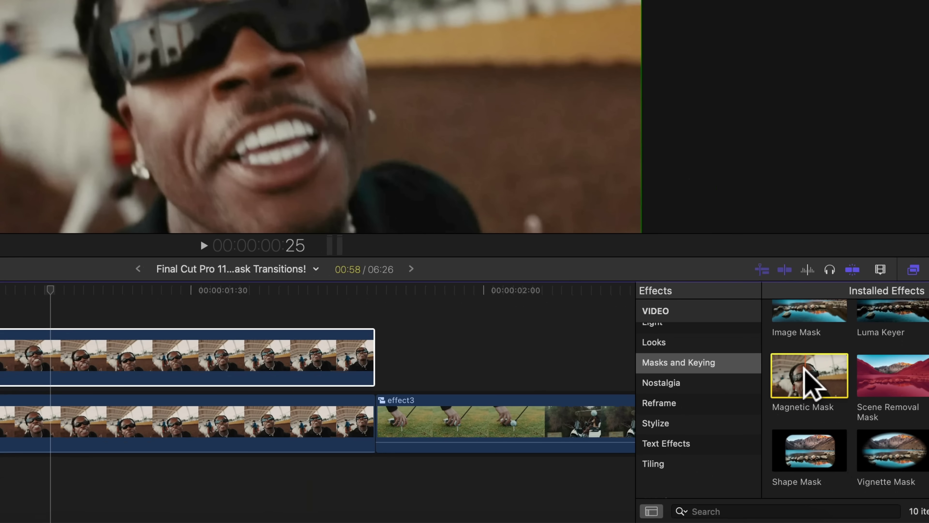
left_click_drag(809, 402, 118, 368)
left_click_drag(331, 350, 239, 369)
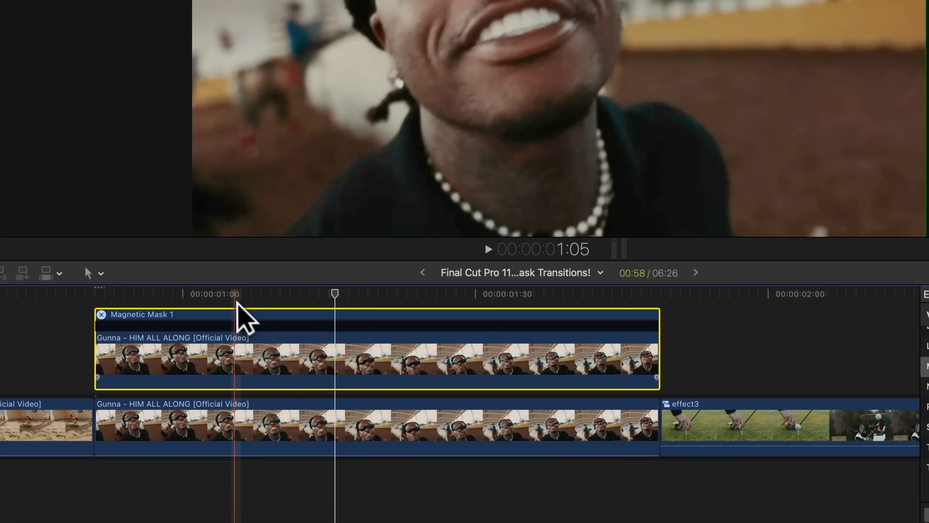
Move the playhead to the start of the upper clip and sample the sunglasses lens for the magnetic mask
left_click_drag(216, 294, 75, 292)
left_click(288, 215)
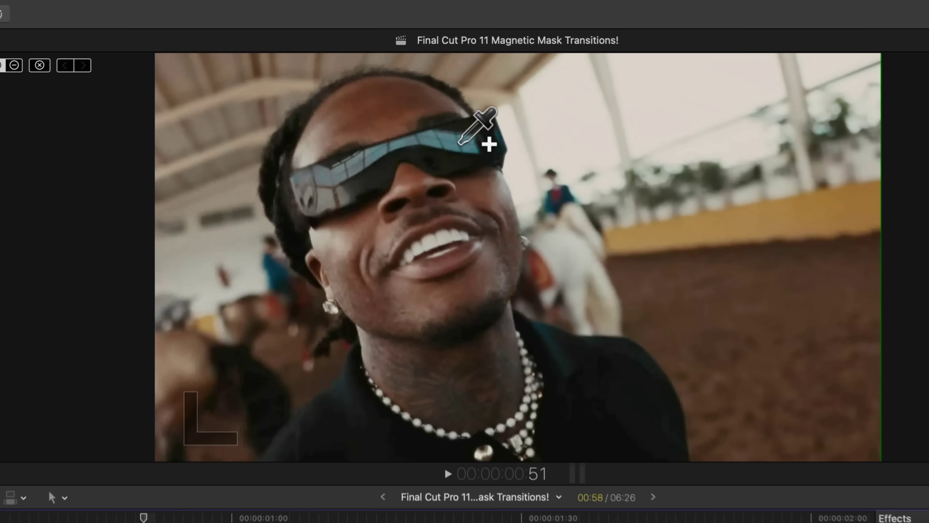
left_click(424, 100)
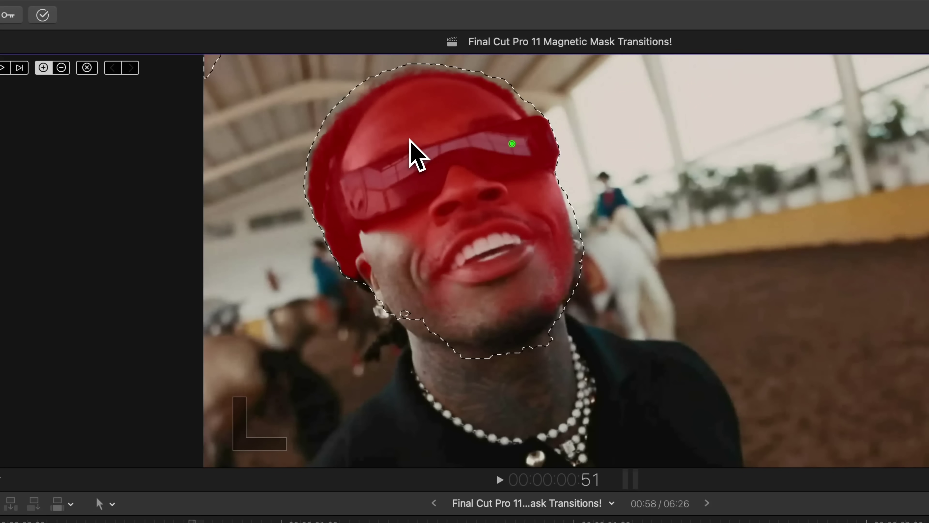
Exclude the forehead, cheek and nose area from the mask with subtractive samples, undoing the extra sample beside the lens
left_click(407, 115, "alt")
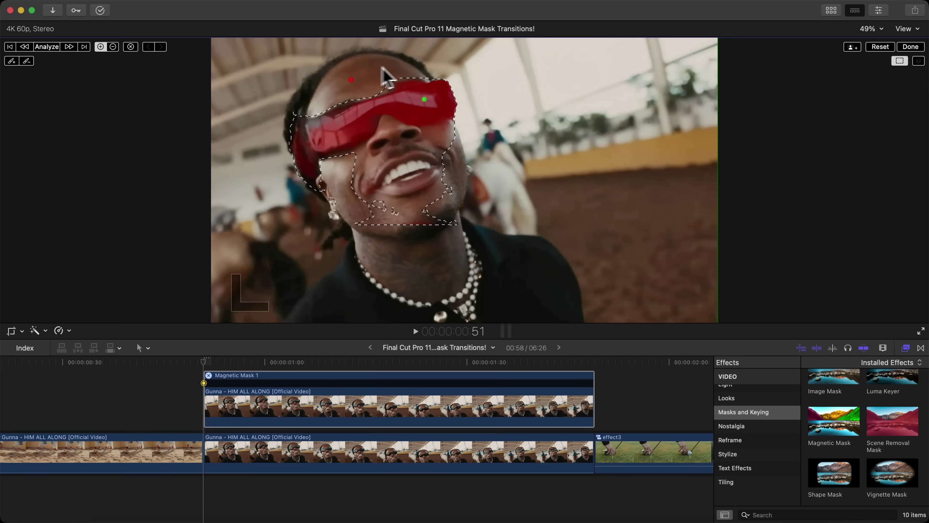
left_click(364, 153, "alt")
left_click(439, 133, "alt")
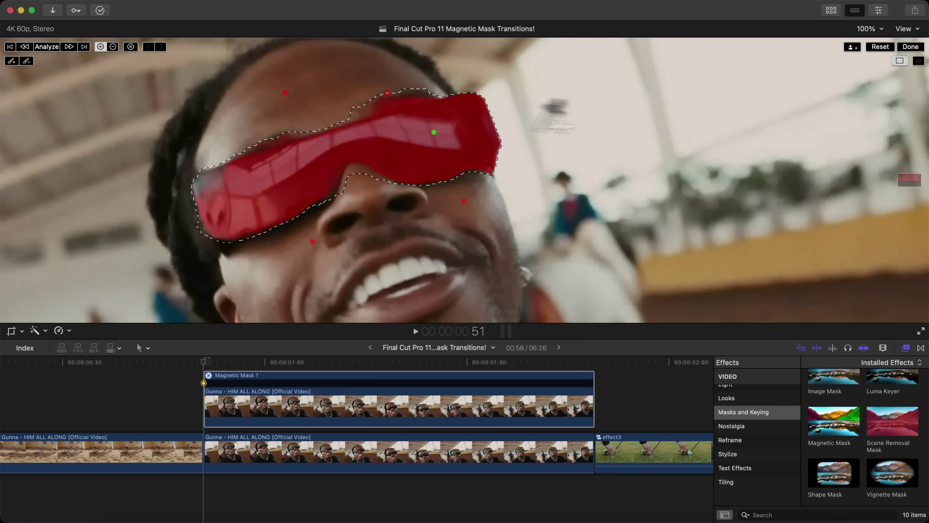
left_click(409, 94)
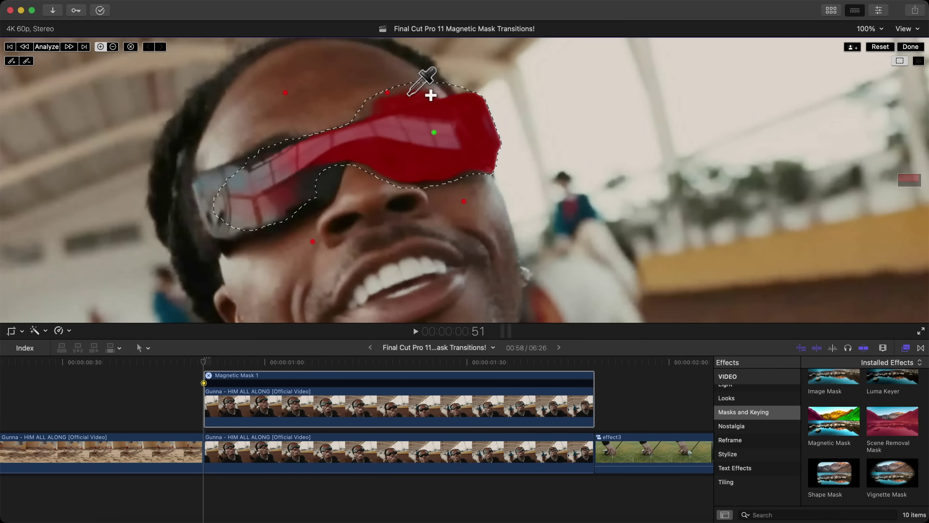
key("super+z")
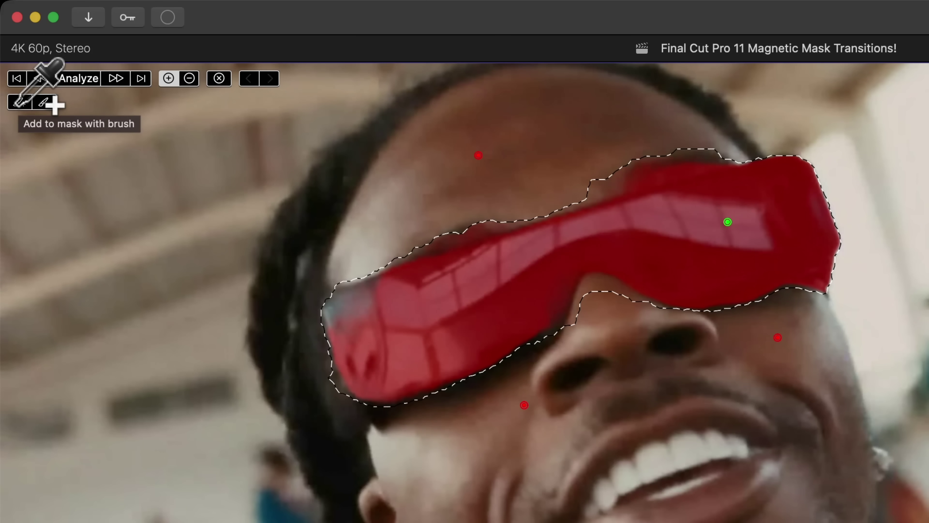
Refine the mask with the add brush so that it covers the whole sunglasses
left_click(54, 104)
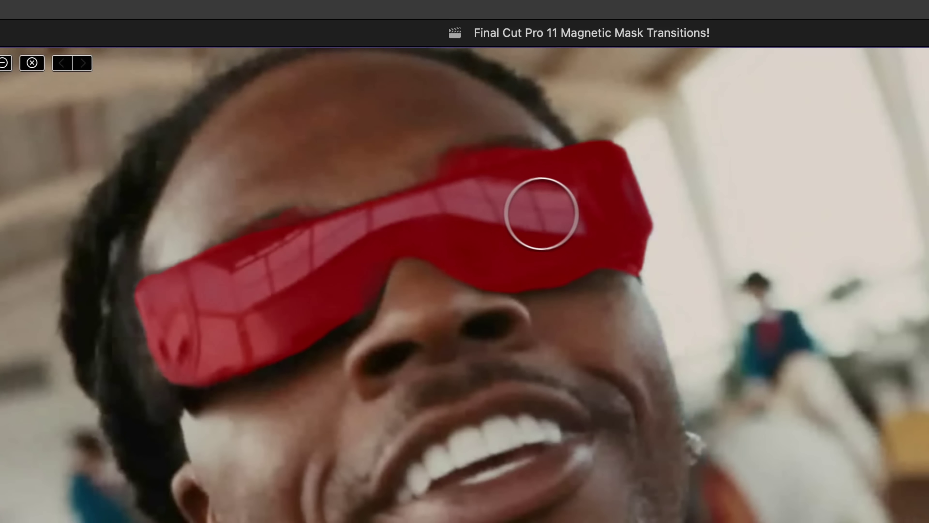
left_click_drag(583, 217, 477, 222)
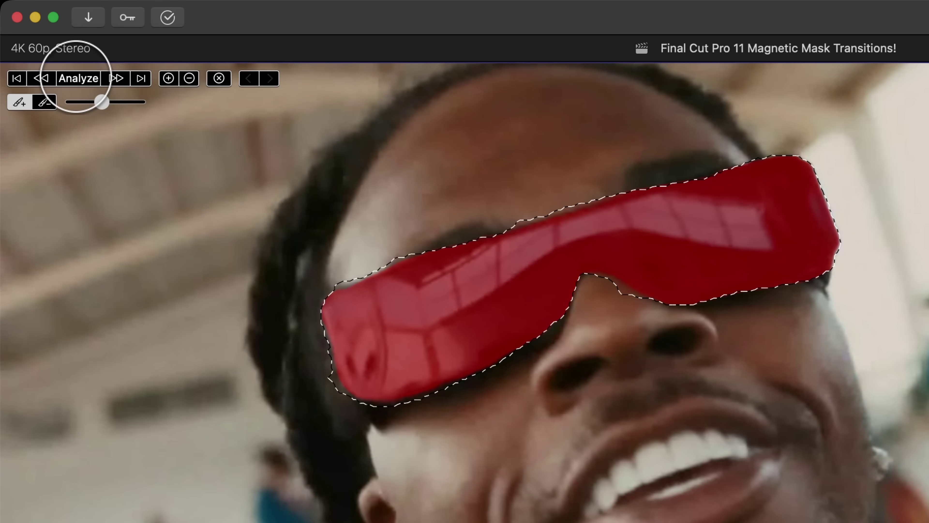
left_click(46, 47)
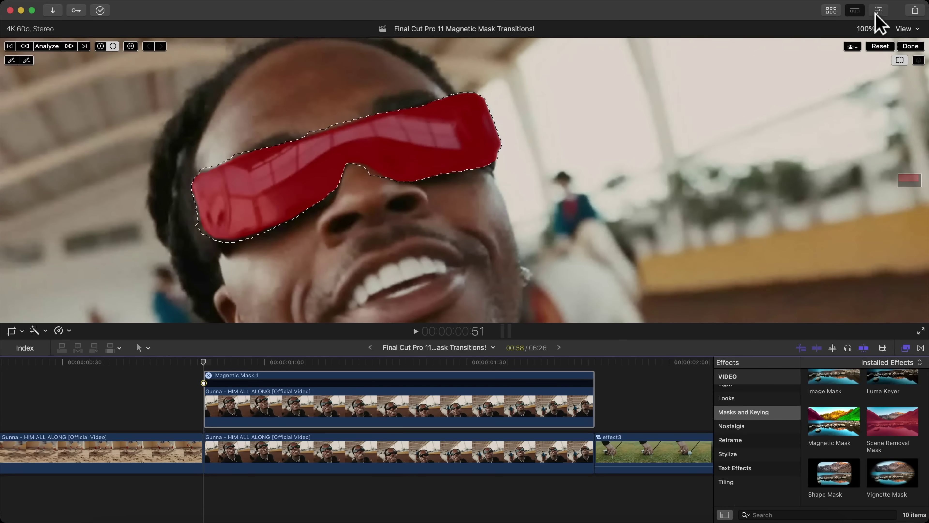
Set the Feather of Magnetic Mask 1 to 4.0 in the inspector
left_click(878, 11)
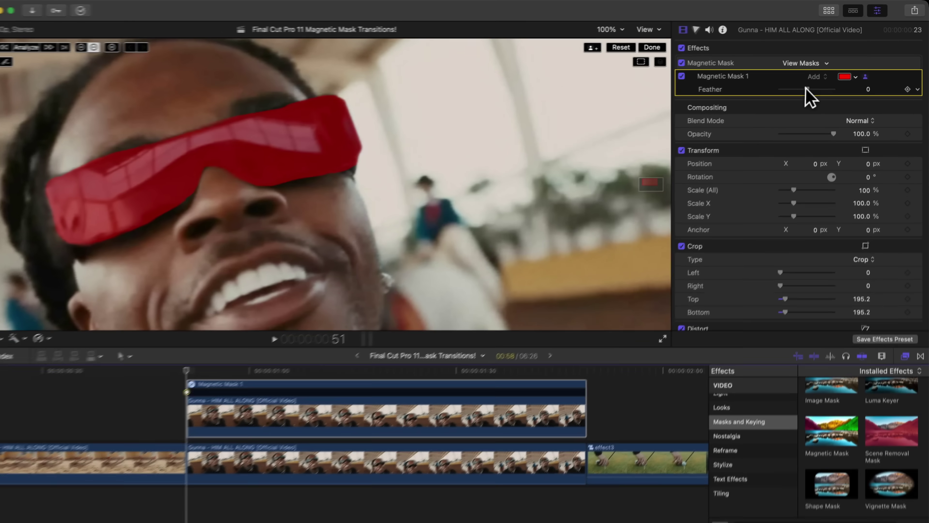
left_click_drag(729, 146, 779, 154)
left_click_drag(839, 89, 811, 88)
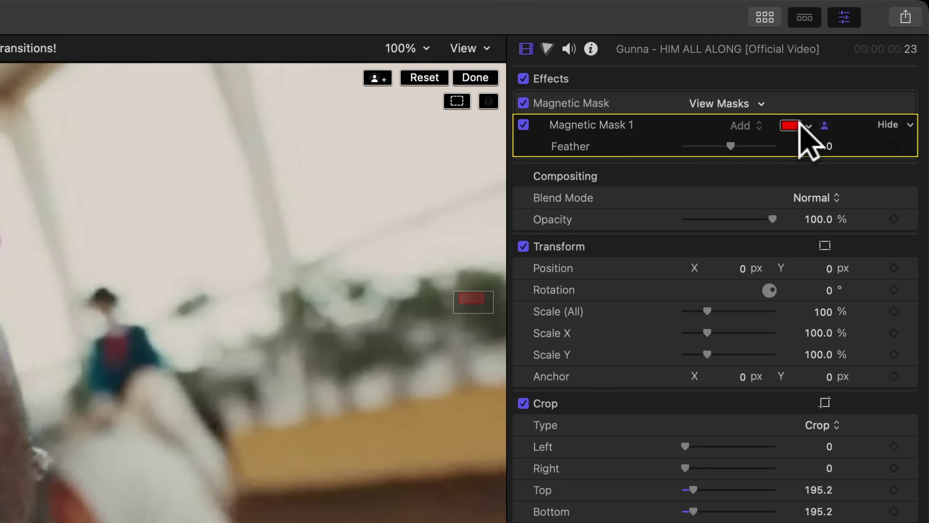
Try a turquoise overlay color for Magnetic Mask 1 and return it to red
left_click(790, 125)
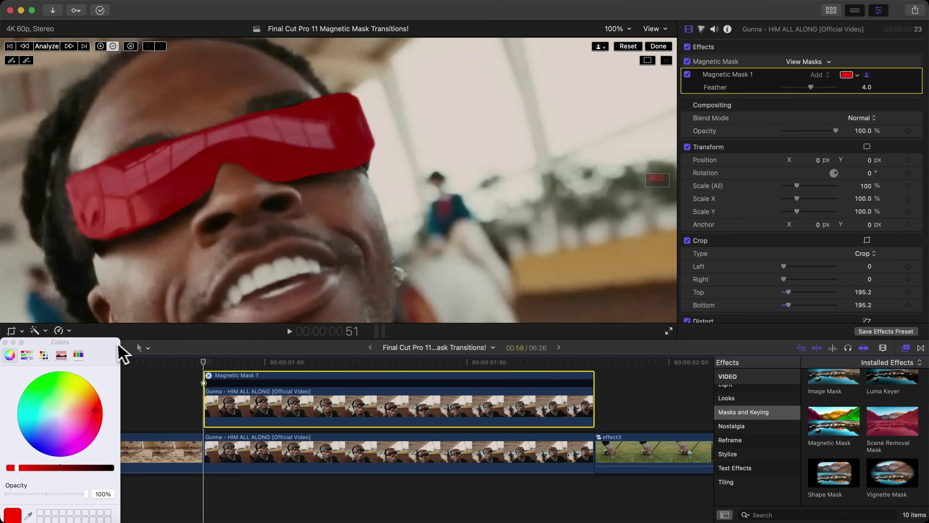
left_click_drag(109, 342, 573, 75)
left_click_drag(552, 148, 509, 133)
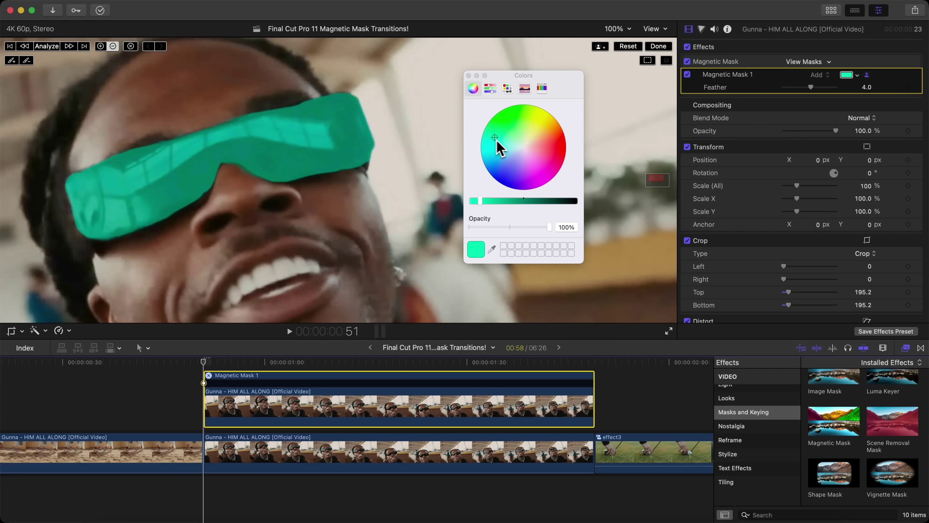
left_click_drag(497, 140, 560, 148)
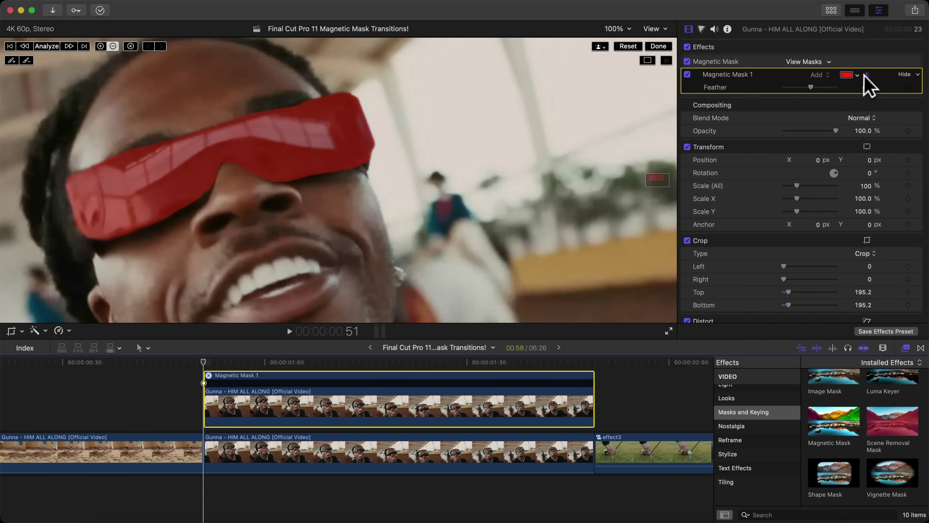
Toggle the mask's on-screen controls off and on, and preview the black-and-white matte with View Masks
left_click(867, 74)
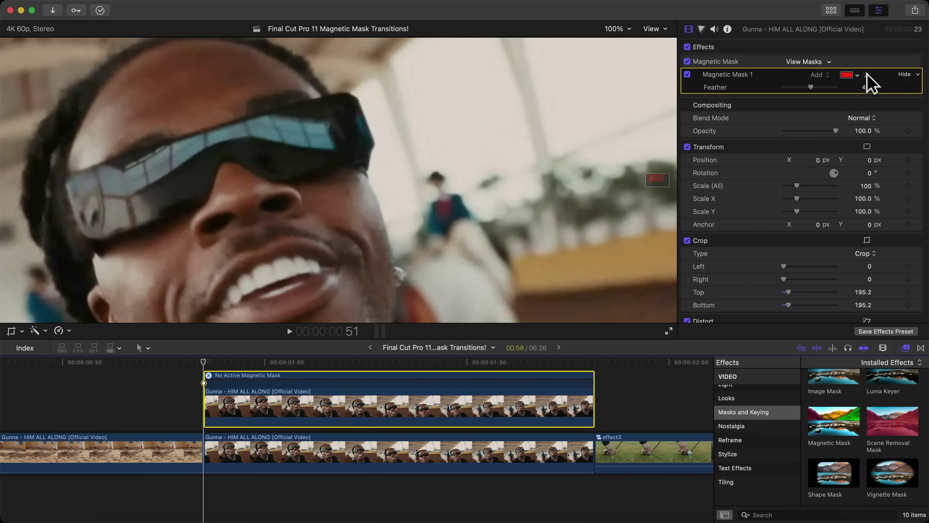
left_click(868, 74)
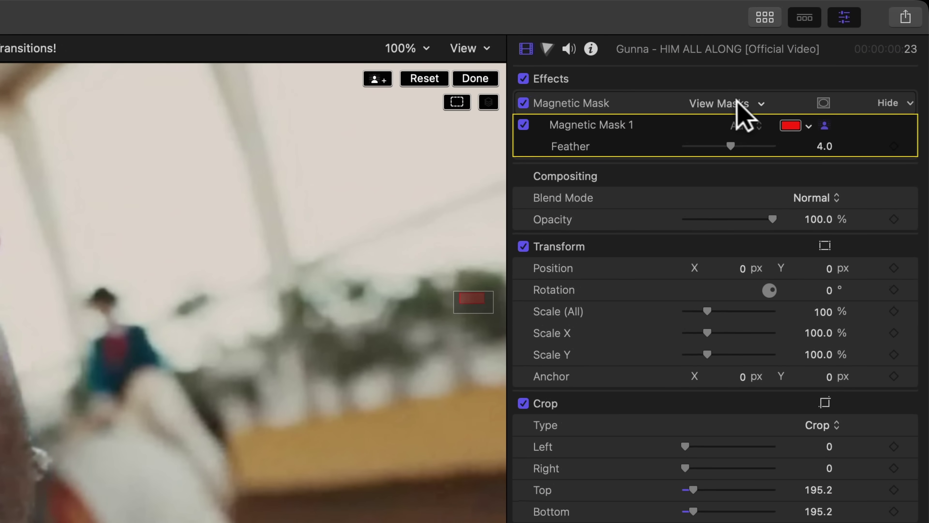
left_click(808, 61)
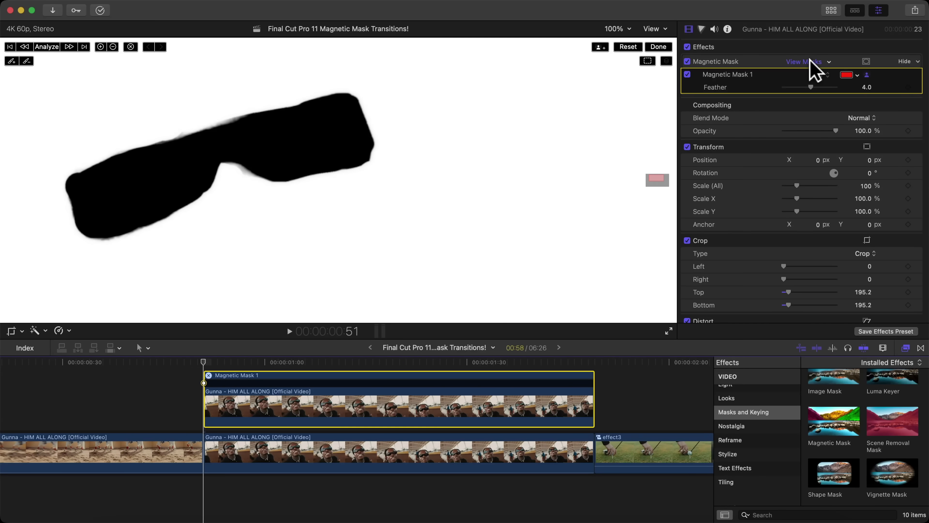
left_click(803, 63)
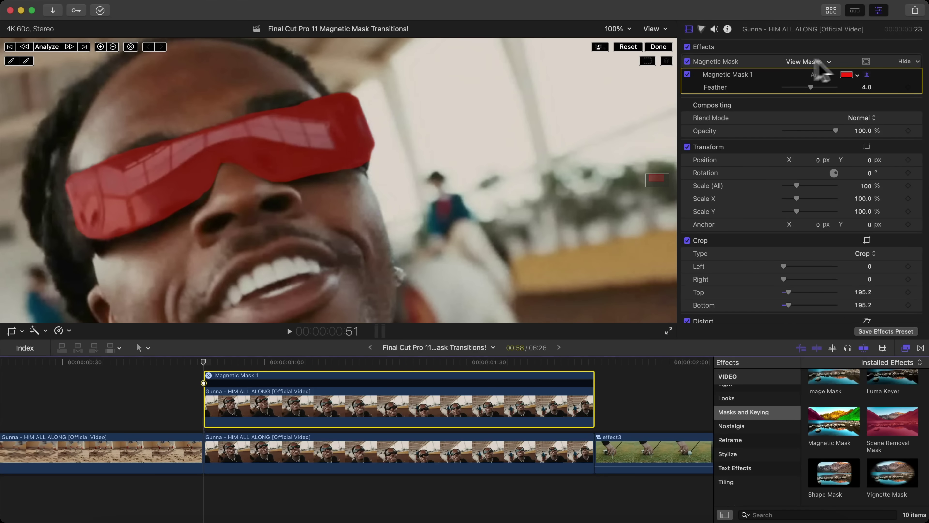
Turn off Invert Masks for the Magnetic Mask effect
left_click(866, 61)
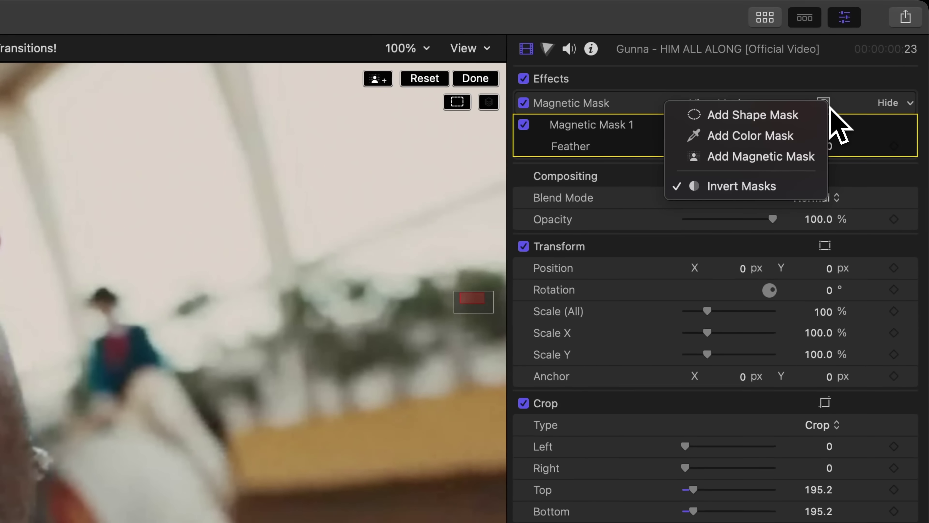
left_click(835, 103)
left_click(829, 103)
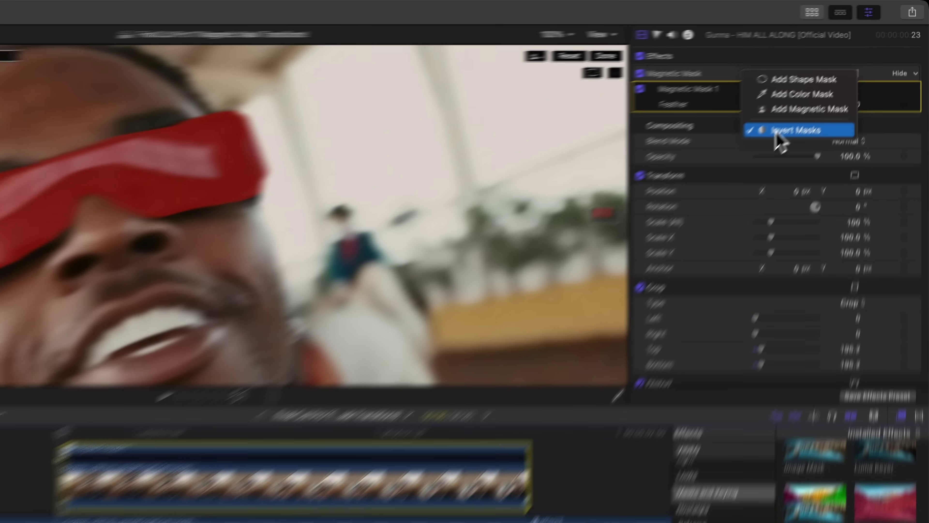
left_click(713, 182)
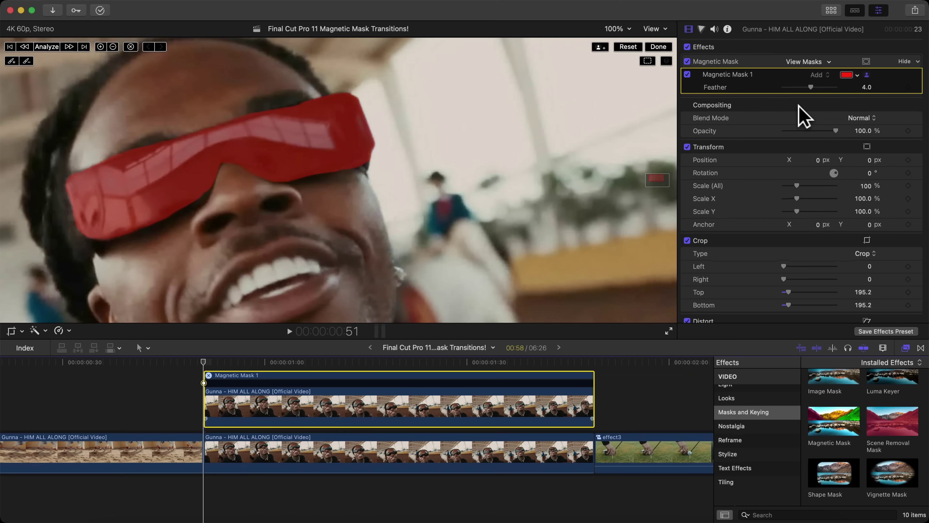
left_click(866, 62)
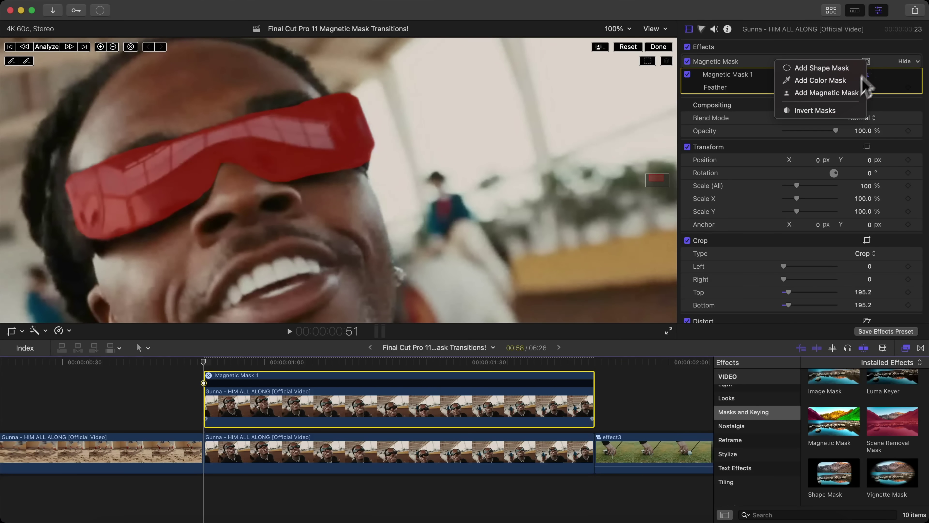
left_click(823, 110)
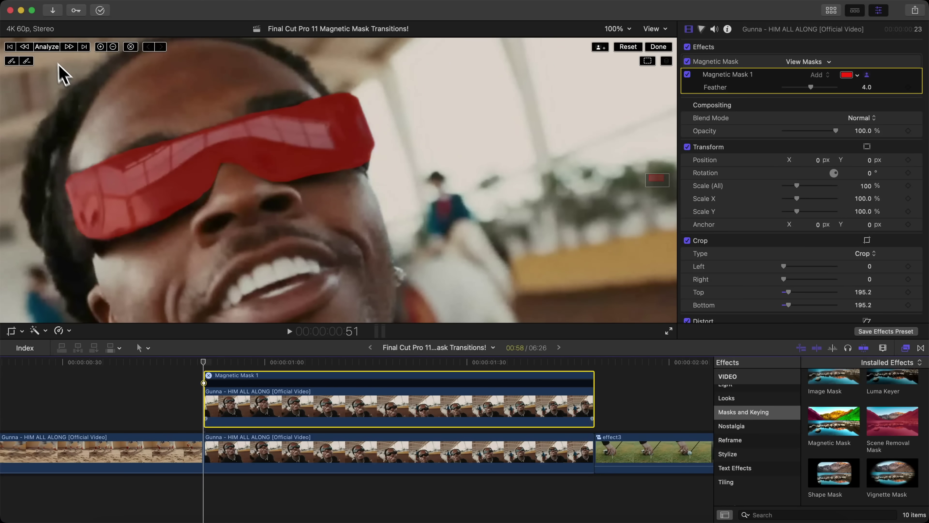
Analyze the magnetic mask across the upper clip, and disable the original clip underneath to preview the isolated sunglasses
left_click(46, 47)
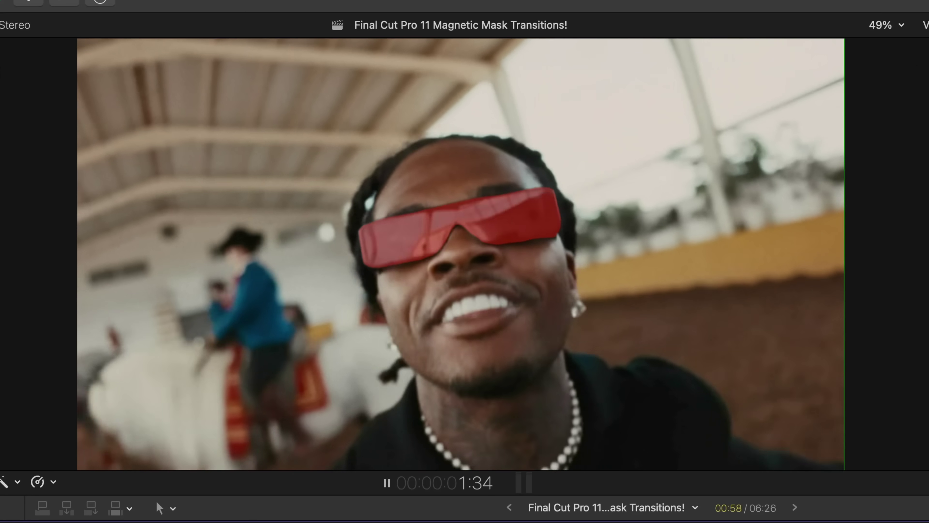
key("space")
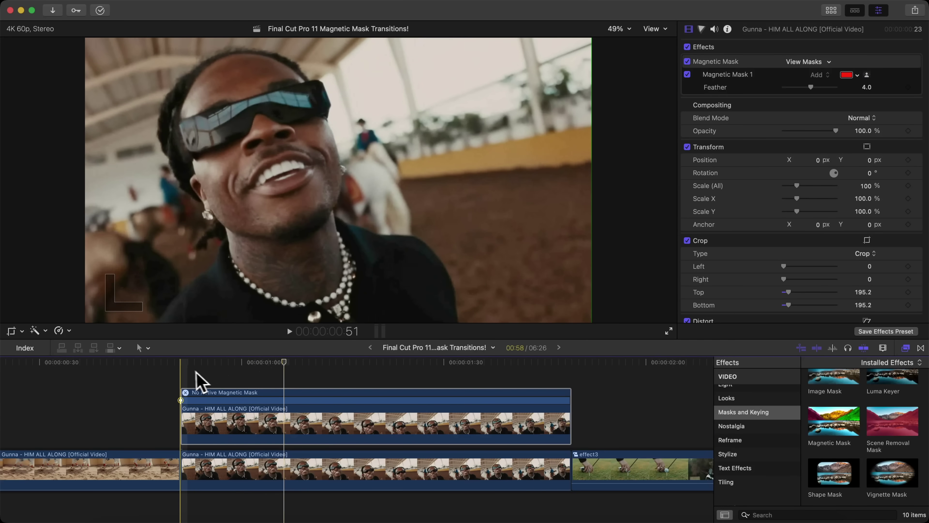
left_click(228, 465)
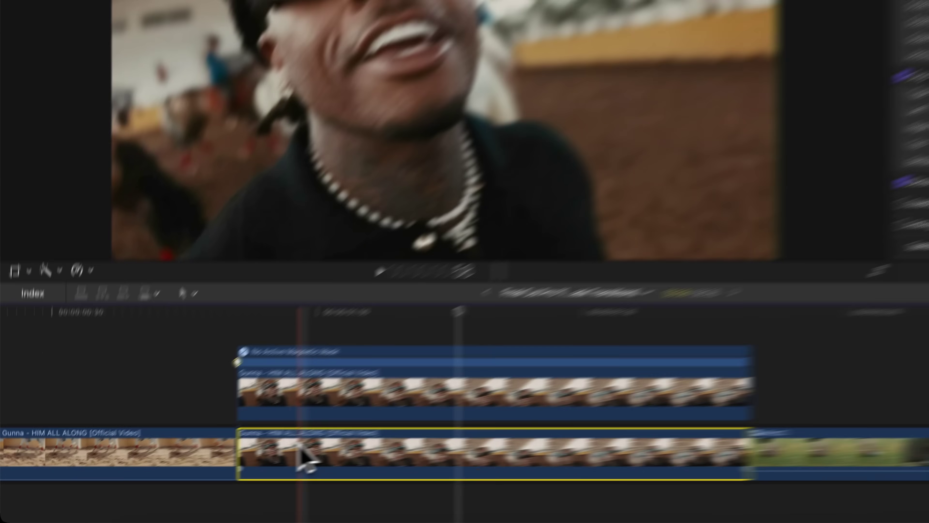
key("v")
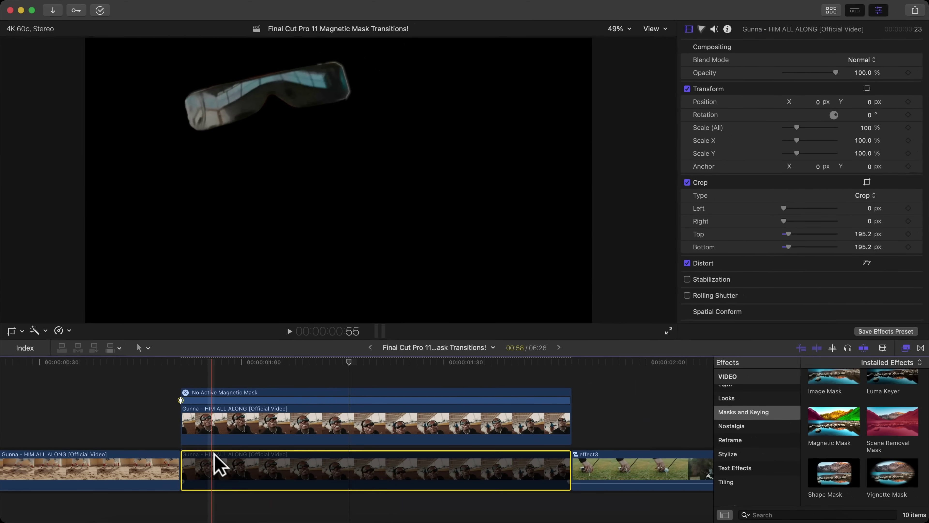
Re-enable the lower sunglasses clip, trim its start so the masked copy overlaps the preceding horse clip, and play the overlap
scroll(205, 451, "right", 3)
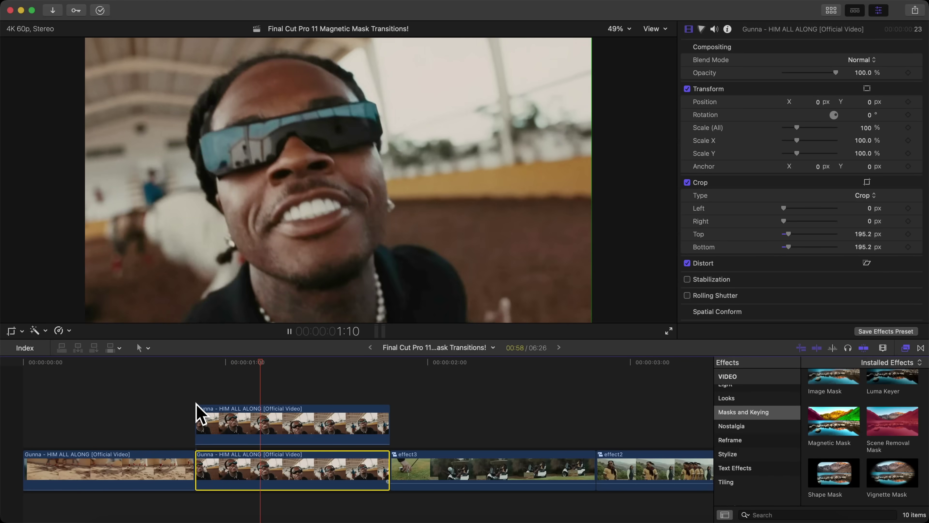
key("space")
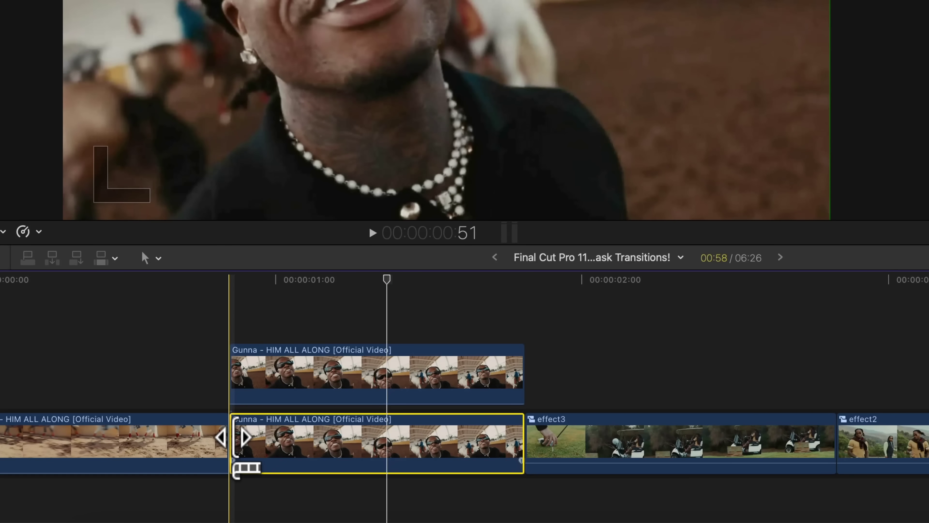
left_click_drag(236, 439, 388, 439)
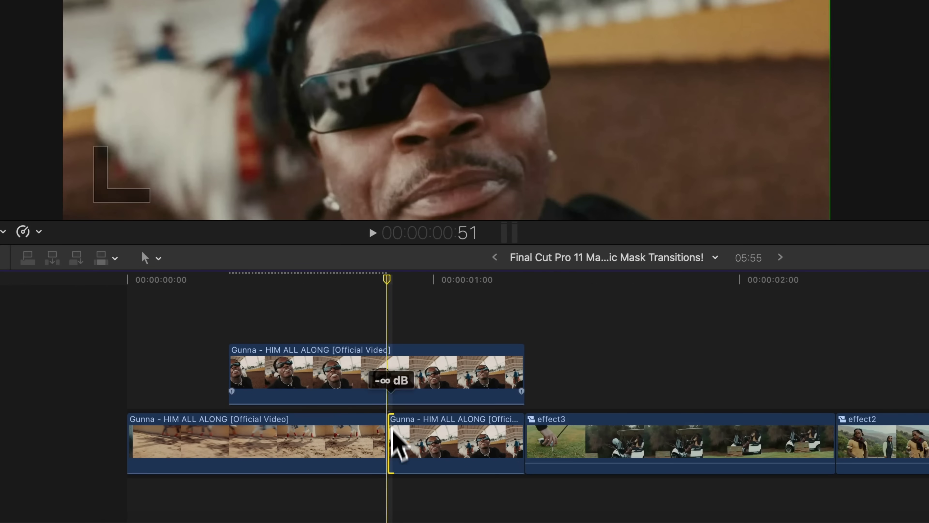
left_click(383, 367)
key("space")
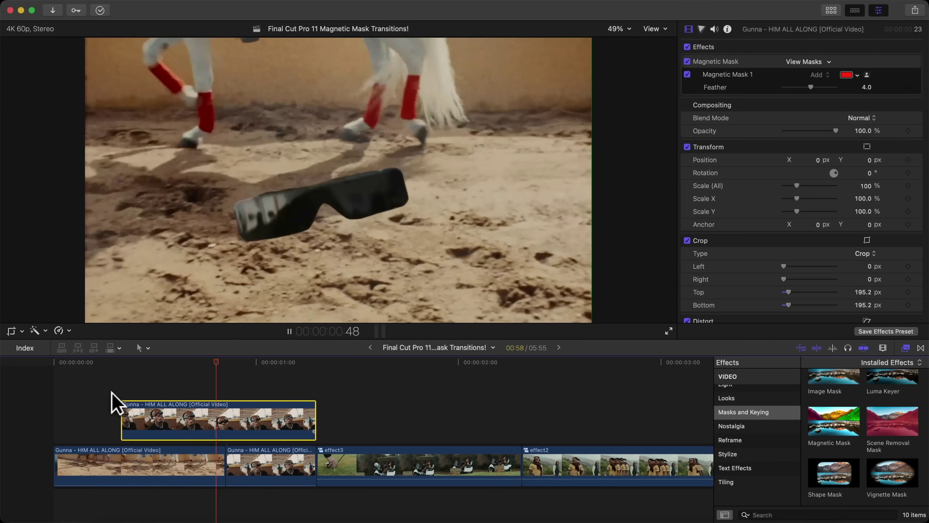
key("space")
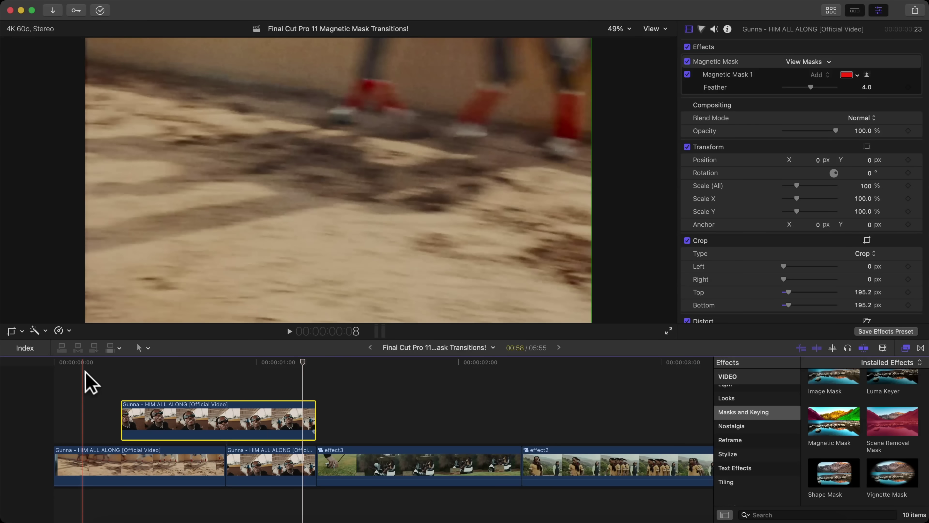
Turn on Invert Masks for the Magnetic Mask on the upper clip
left_click(176, 365)
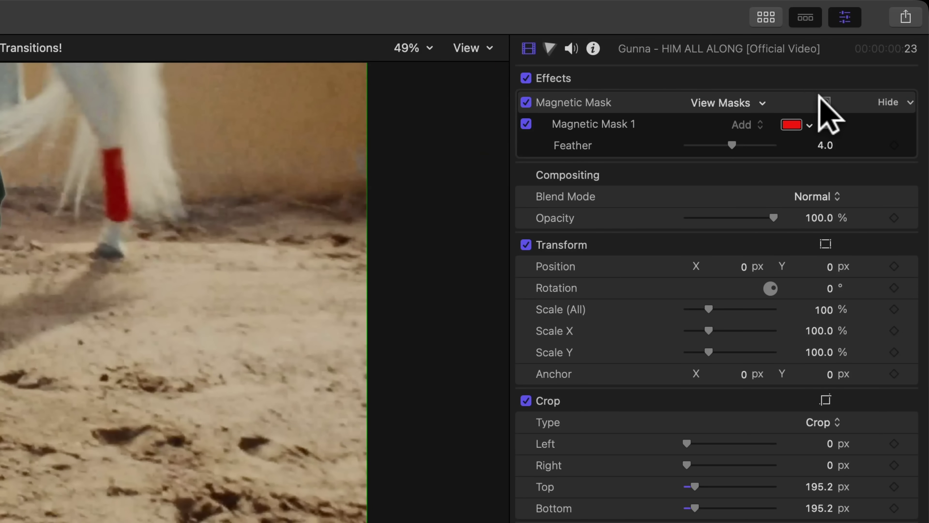
left_click(825, 97)
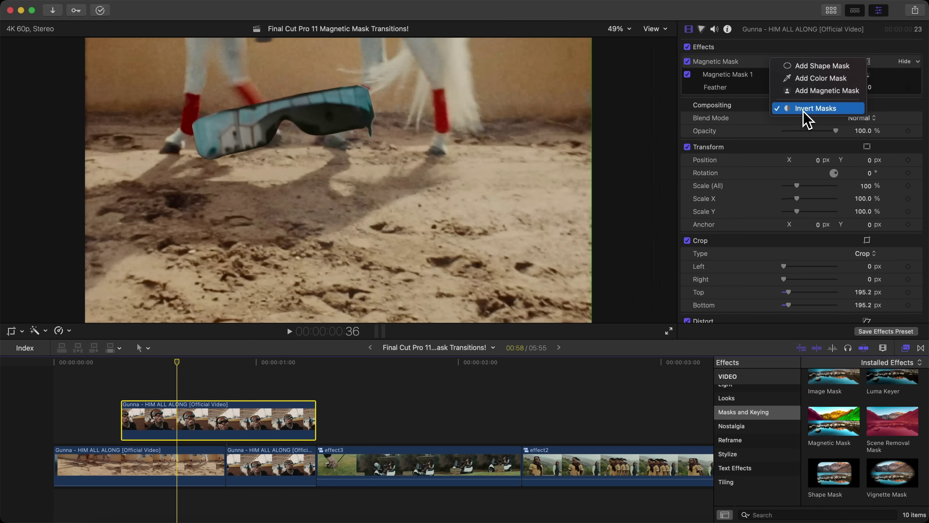
left_click(768, 180)
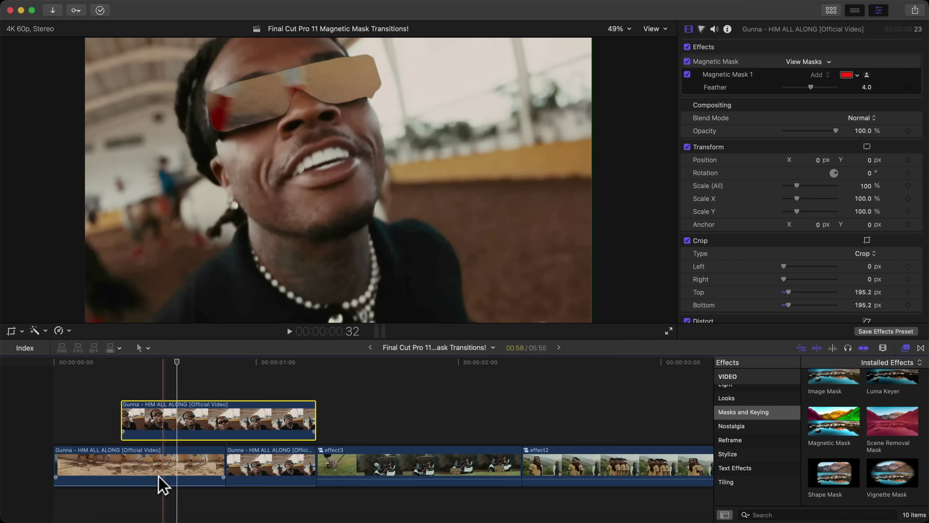
Trim the end of the upper masked clip to the cut between the two lower clips, for a duration of 31 frames
left_click(164, 482)
left_click(225, 417)
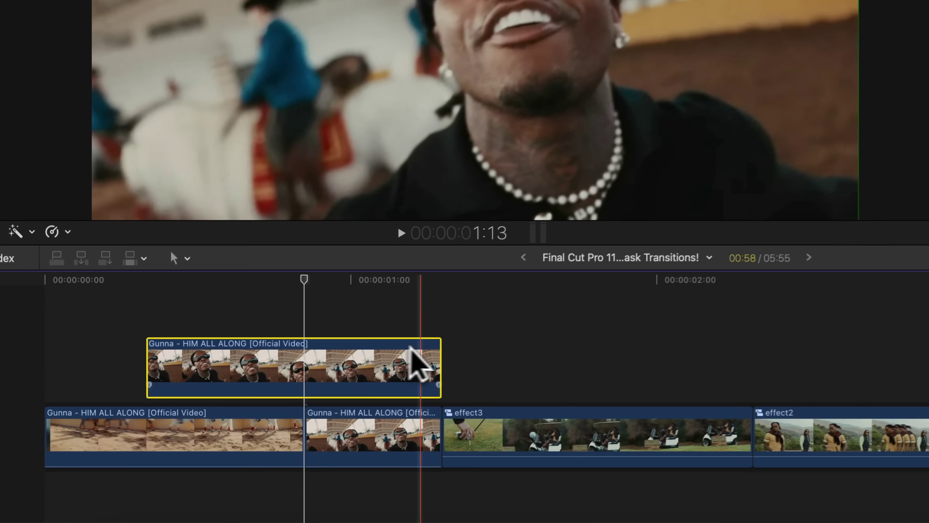
left_click_drag(314, 412, 231, 412)
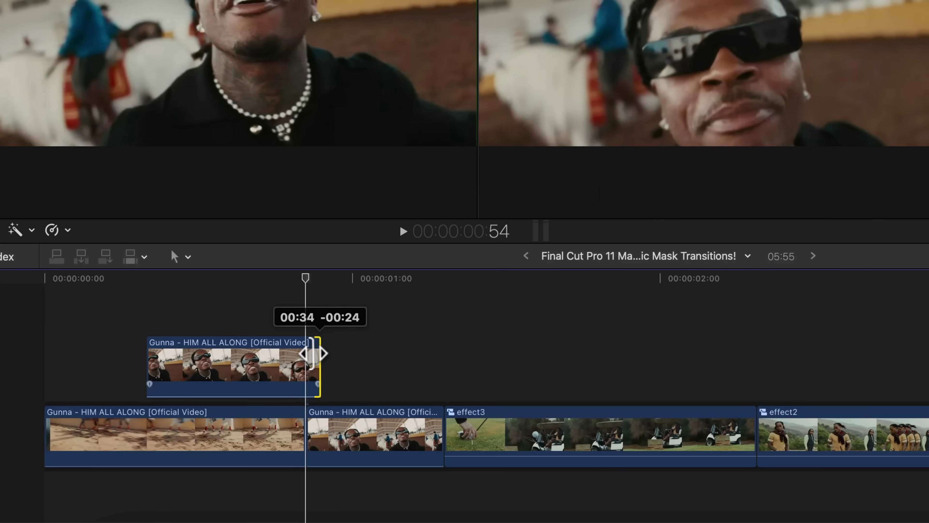
left_click_drag(314, 354, 305, 354)
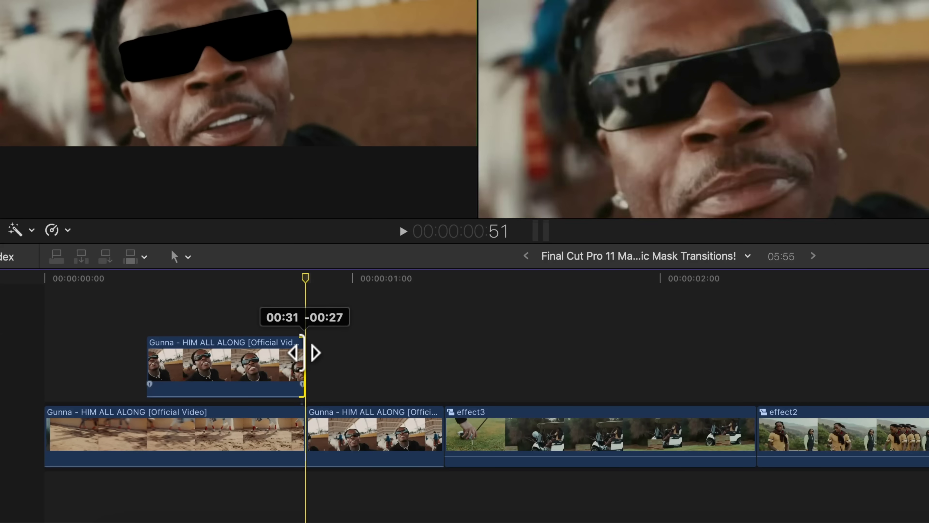
key("space")
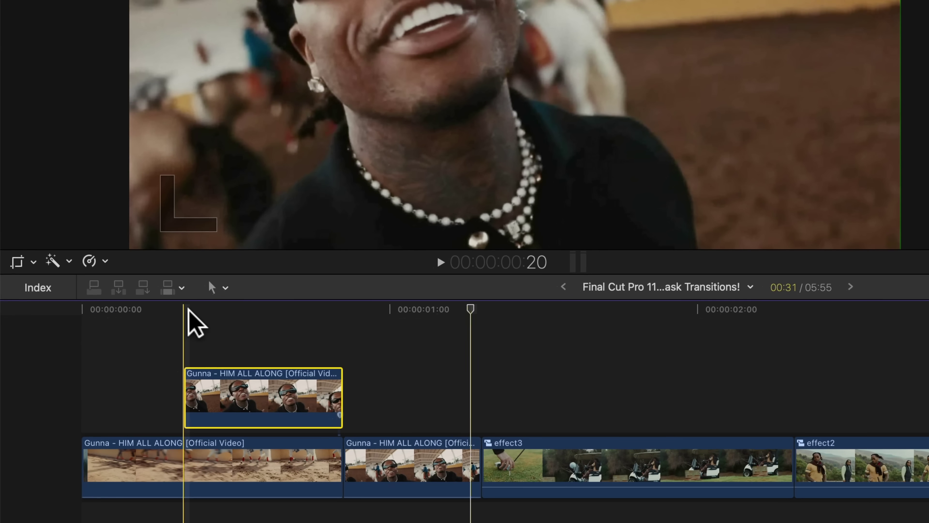
Switch the upper clip's crop to Ken Burns and swap its start and end frames
left_click(177, 316)
left_click(33, 262)
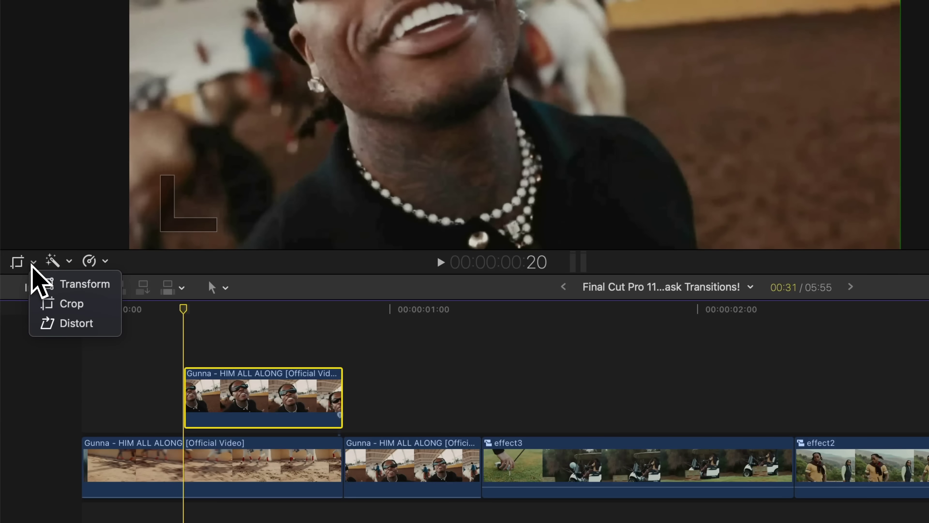
left_click(45, 303)
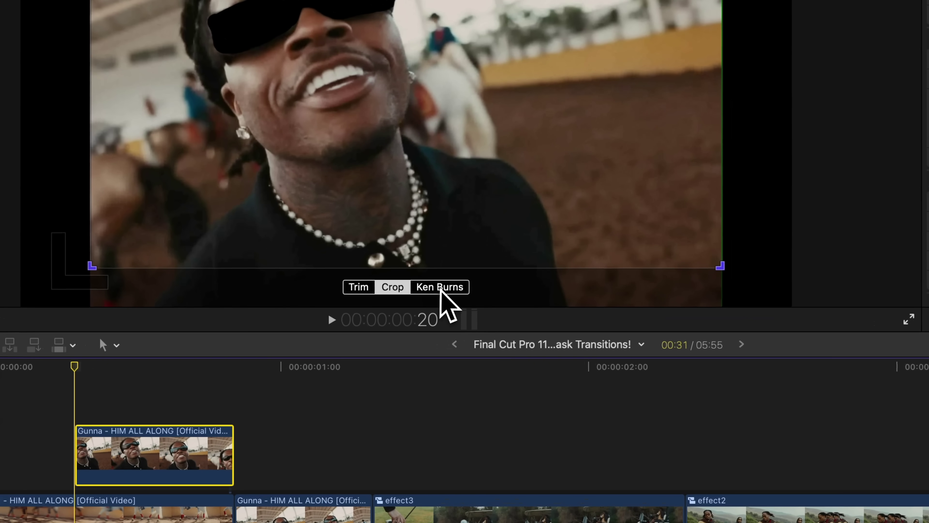
left_click(399, 299)
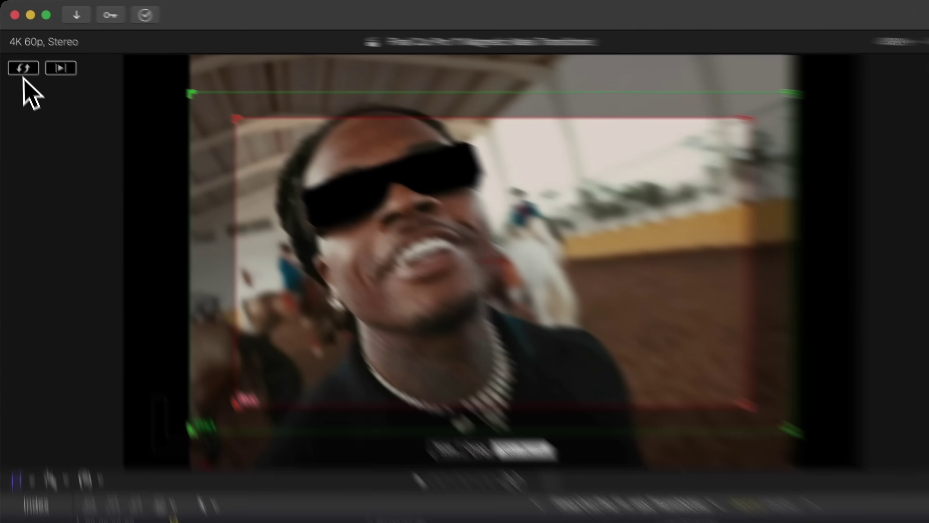
left_click(16, 47)
Shrink the Ken Burns start frame onto the left lens of the cut-out sunglasses, with the end frame spanning the full image width
left_click_drag(284, 143, 768, 388)
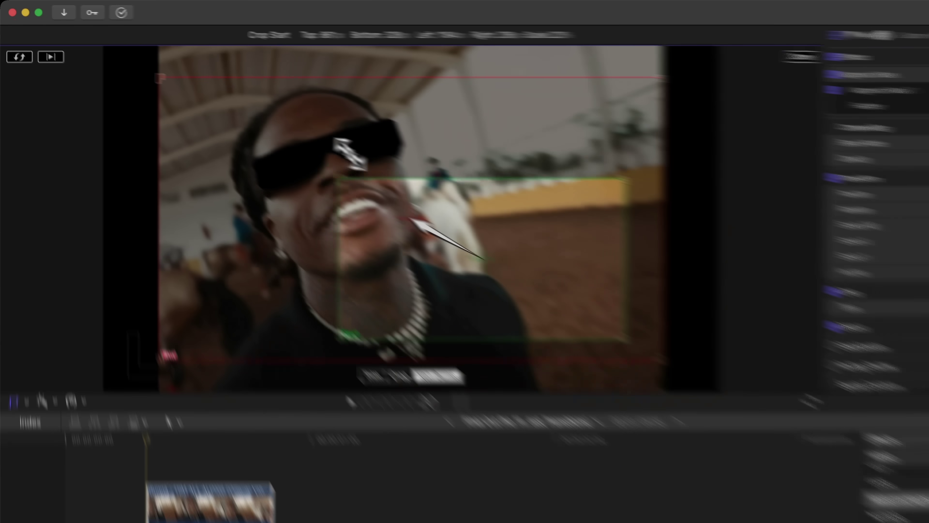
left_click_drag(470, 256, 255, 127)
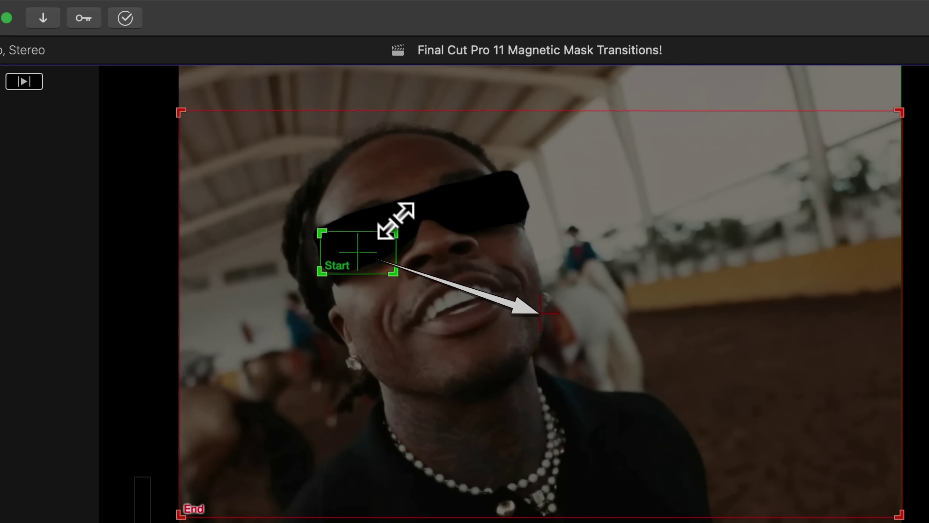
left_click_drag(375, 234, 394, 220)
left_click_drag(417, 259, 402, 249)
left_click_drag(379, 237, 370, 239)
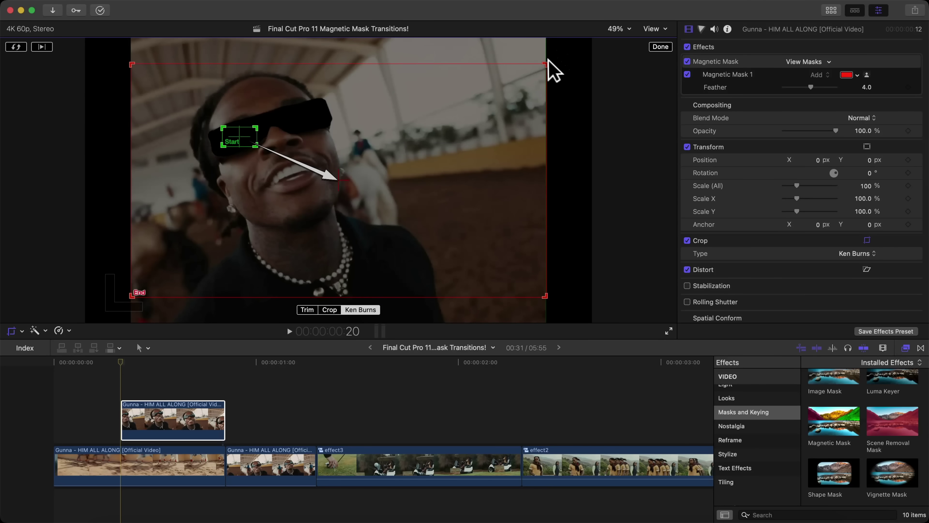
left_click_drag(549, 63, 577, 50)
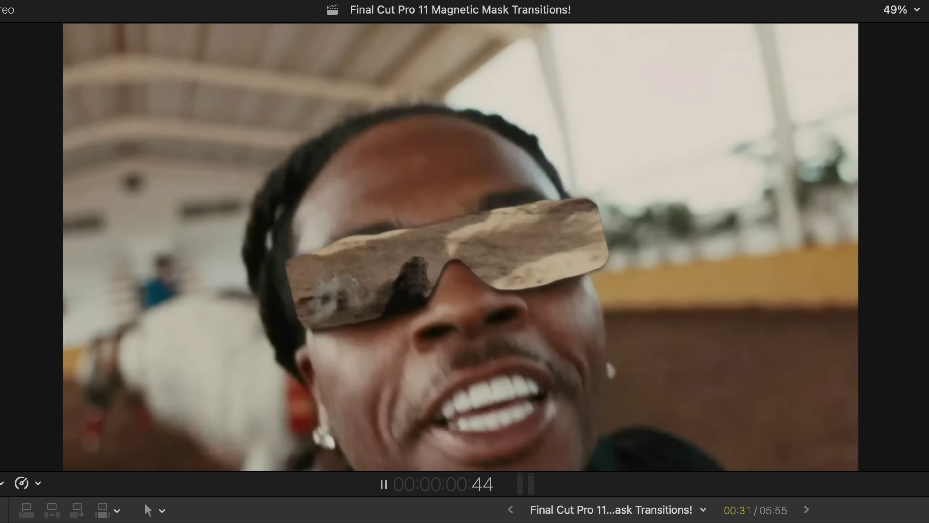
Set the feather of Magnetic Mask 1 to -143.1 and play the transition
left_click_drag(128, 360, 161, 362)
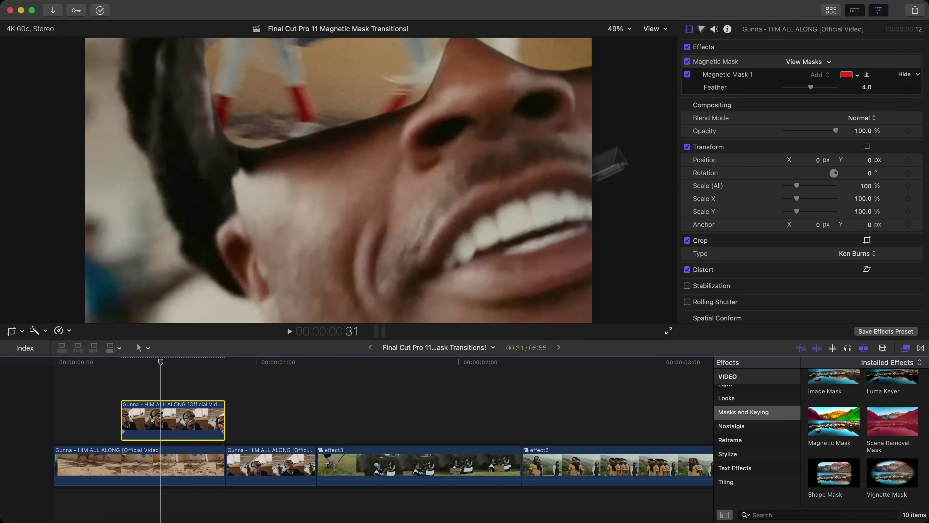
left_click_drag(810, 87, 781, 89)
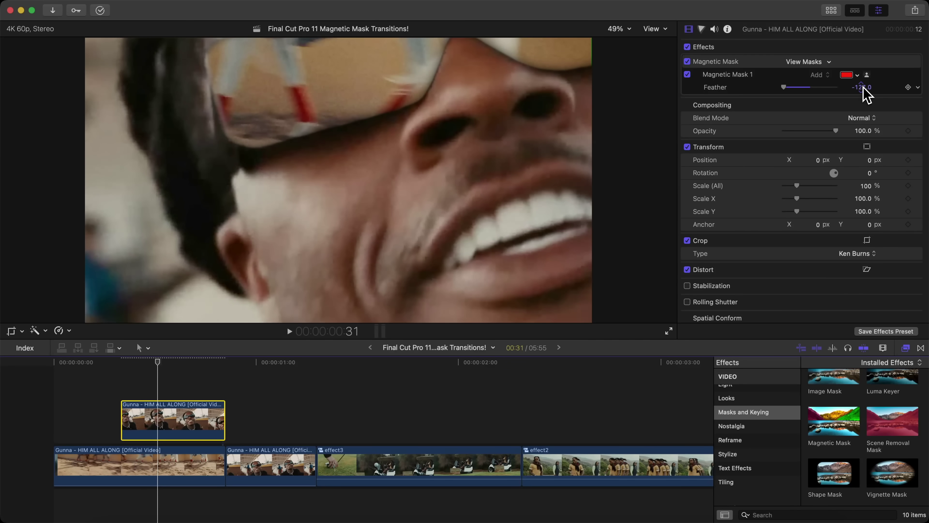
left_click_drag(864, 88, 749, 93)
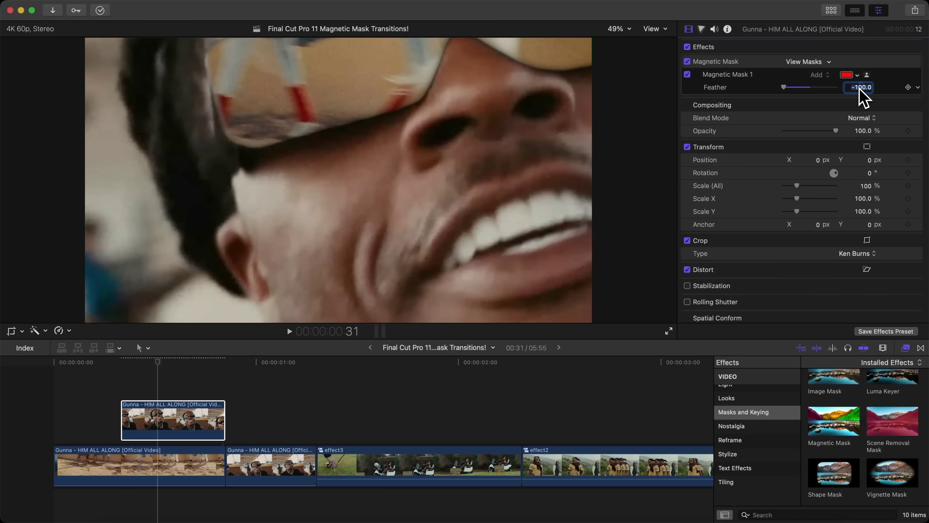
left_click_drag(859, 87, 859, 92)
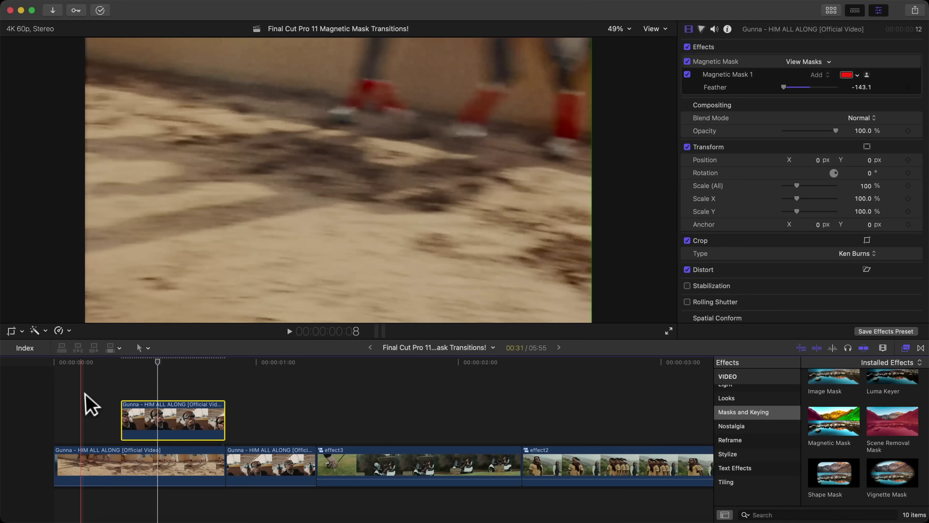
key("space")
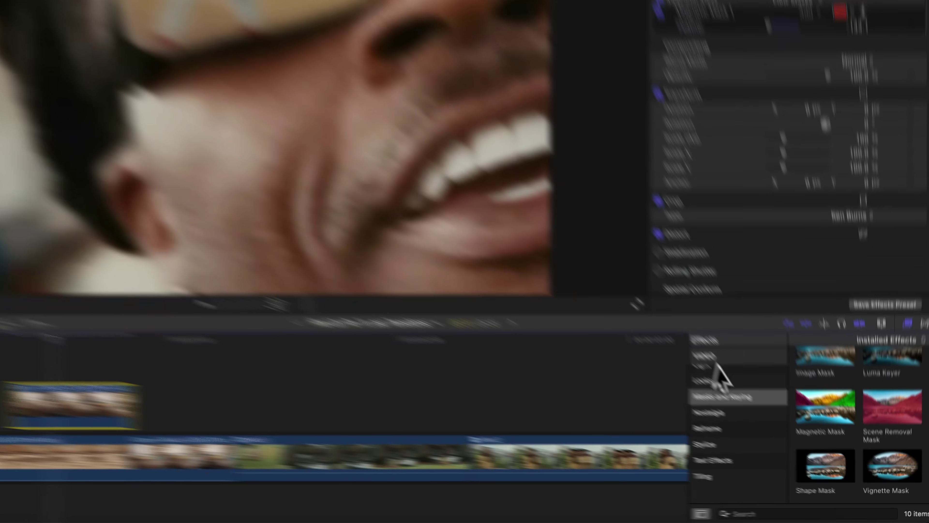
Apply the Directional blur effect to the upper masked clip and preview the transition from the start
scroll(716, 363, "up", 5)
left_click(661, 348)
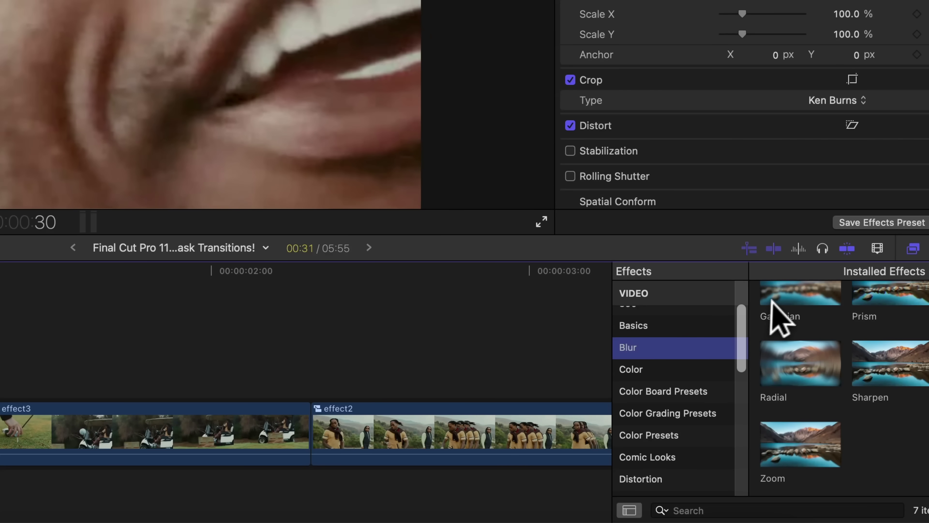
left_click_drag(788, 314, 191, 421)
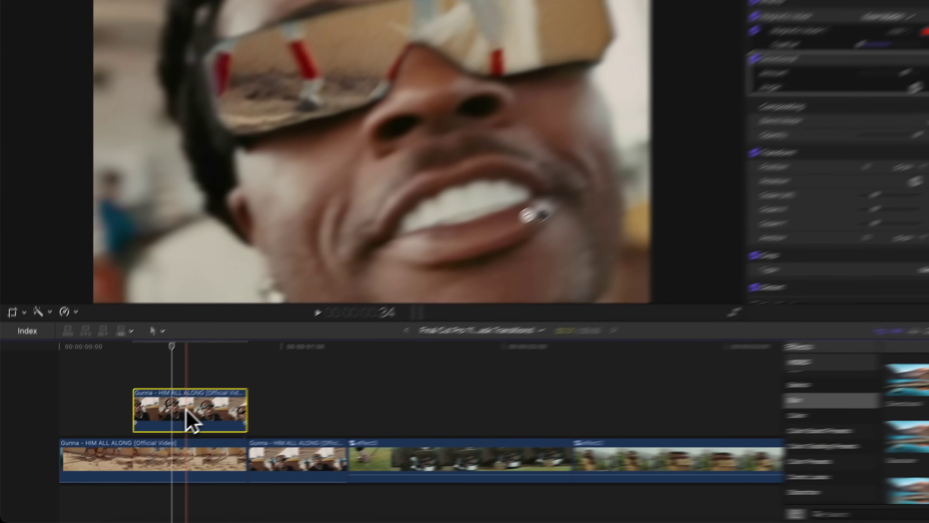
left_click(112, 348)
key("space")
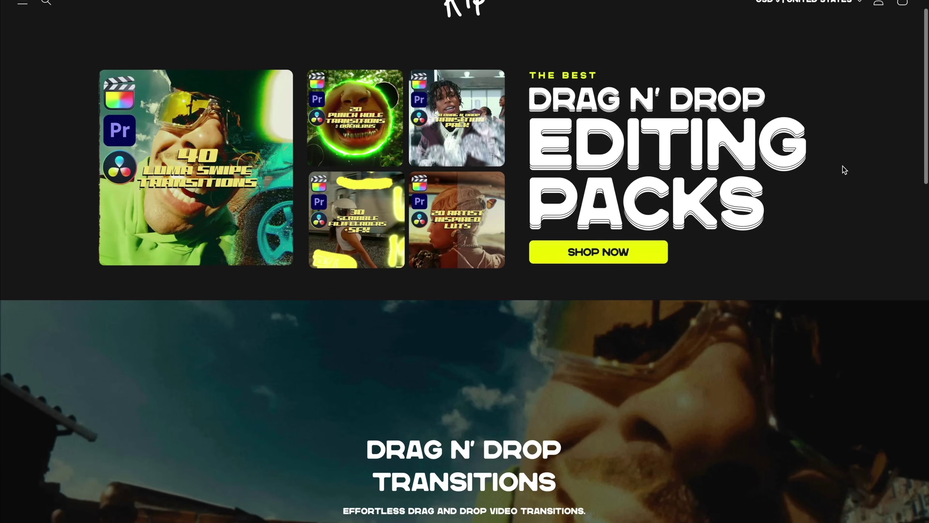
scroll(842, 169, "down", 5)
scroll(842, 169, "down", 3)
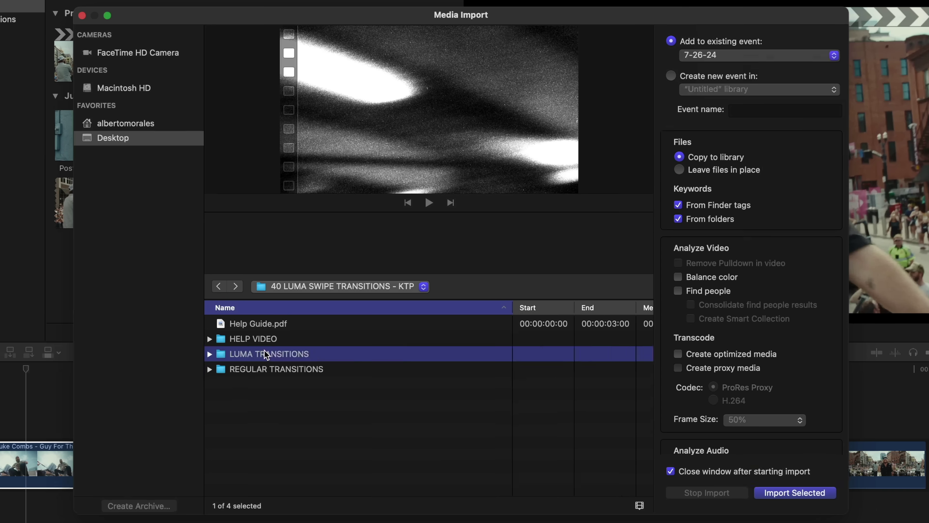
Open the LUMA TRANSITIONS folder for import and place the luma transition 04 clip in the timeline
double_click(266, 354)
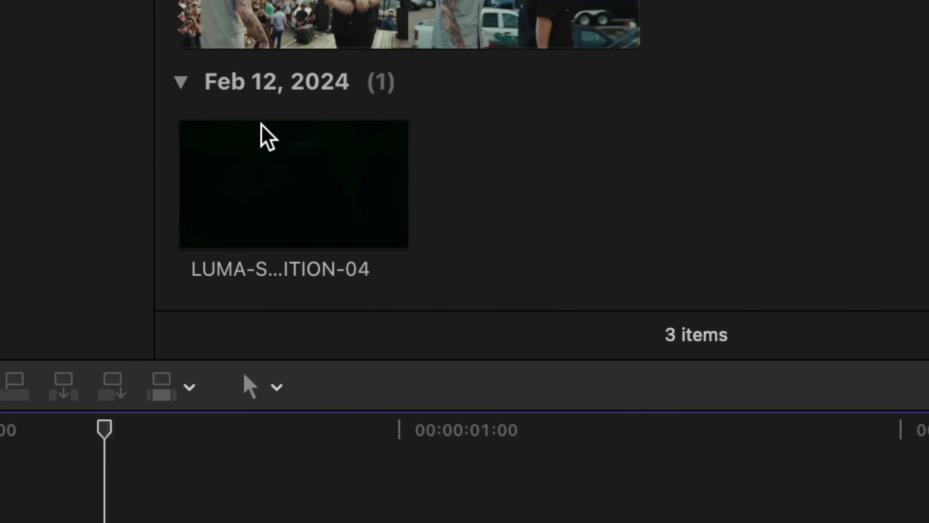
left_click_drag(266, 137, 382, 210)
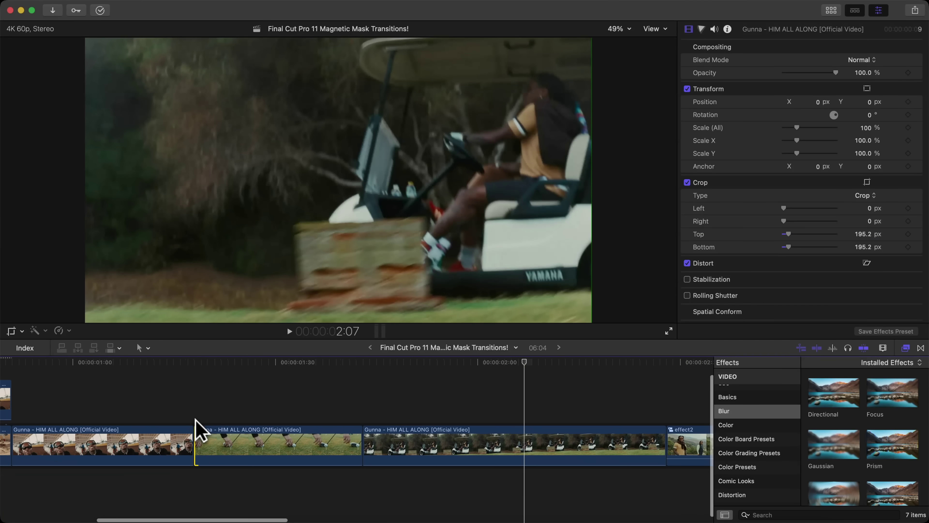
Split the golf ball clip at 1:32, where the hand clears the ball, and copy the second part directly above itself
left_click(244, 447)
scroll(245, 447, "up", 1)
scroll(246, 447, "left", 1)
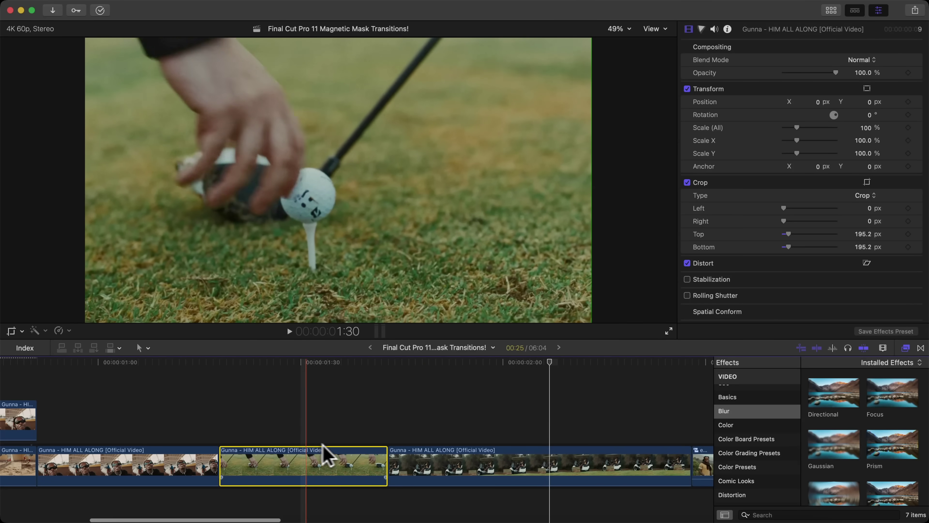
key("space")
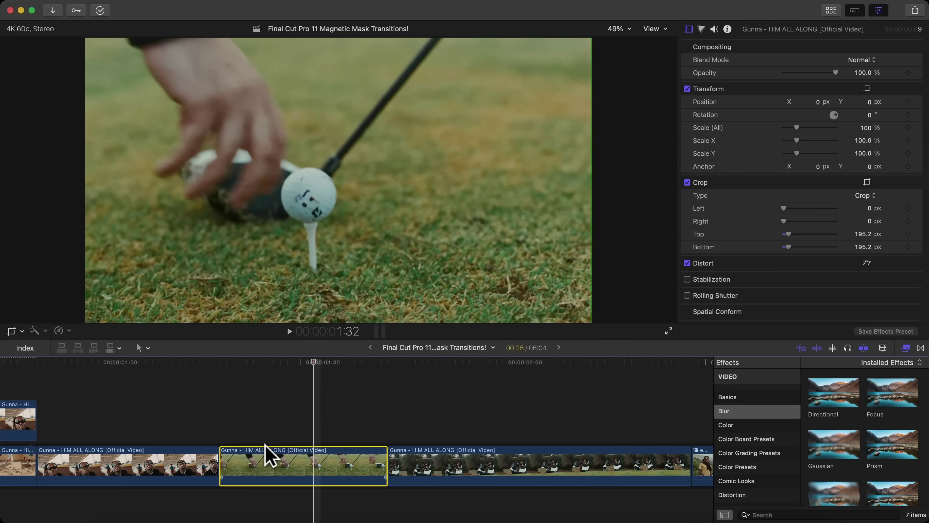
key("Left")
key("Left")
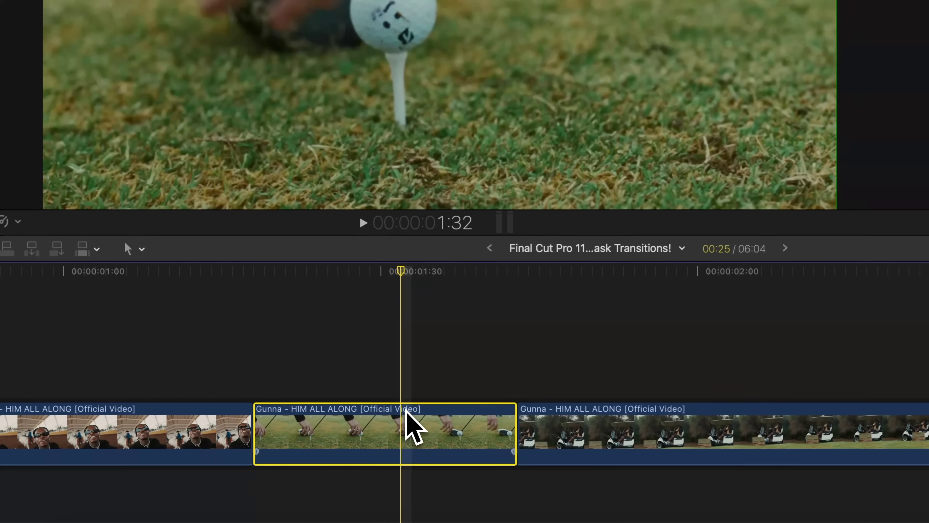
key("super+b")
left_click_drag(406, 413, 426, 354)
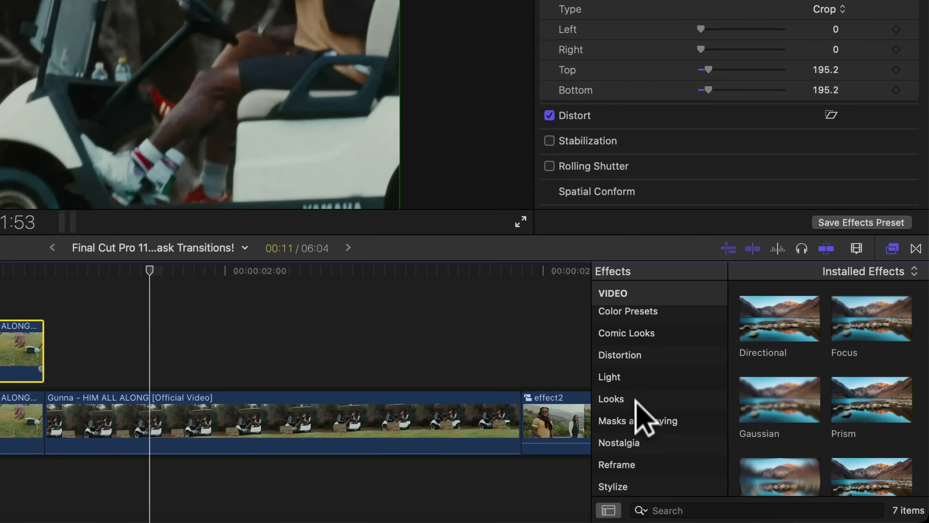
Apply the Magnetic Mask effect to the upper golf ball clip, mask only the ball, analyze the mask and finish editing it
left_click(746, 459)
scroll(772, 370, "down", 5)
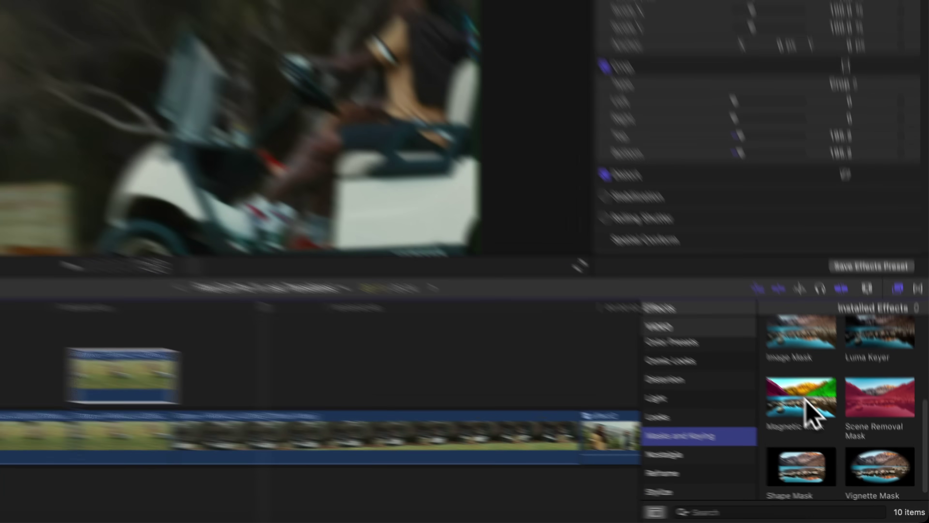
left_click_drag(785, 379, 20, 349)
left_click_drag(322, 410, 323, 412)
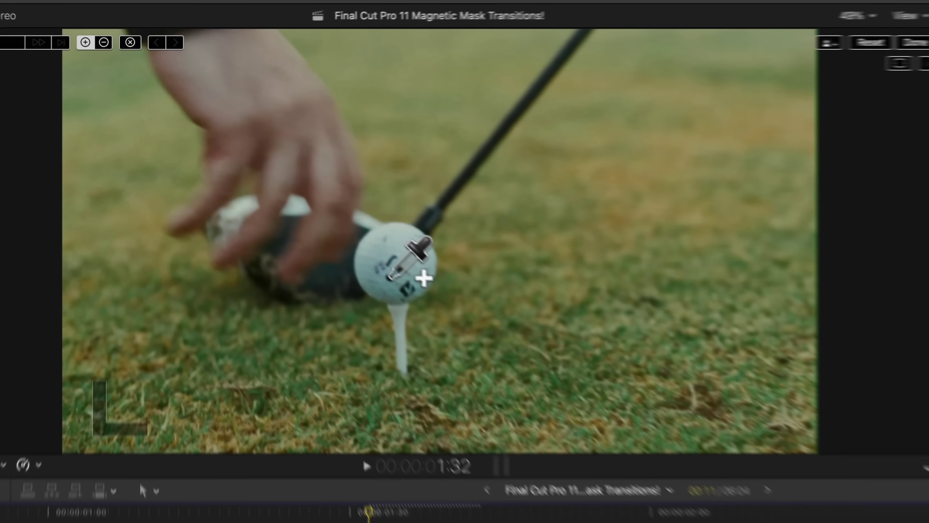
left_click(306, 192)
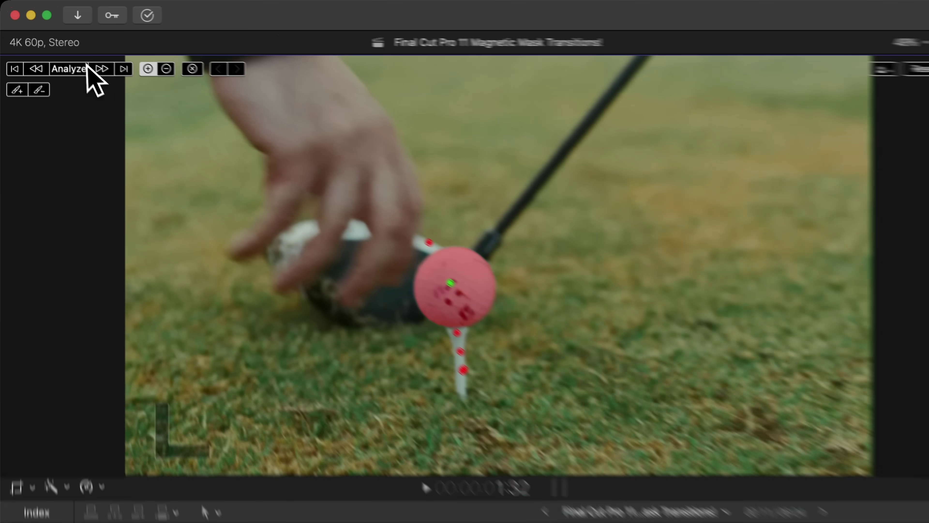
left_click(46, 47)
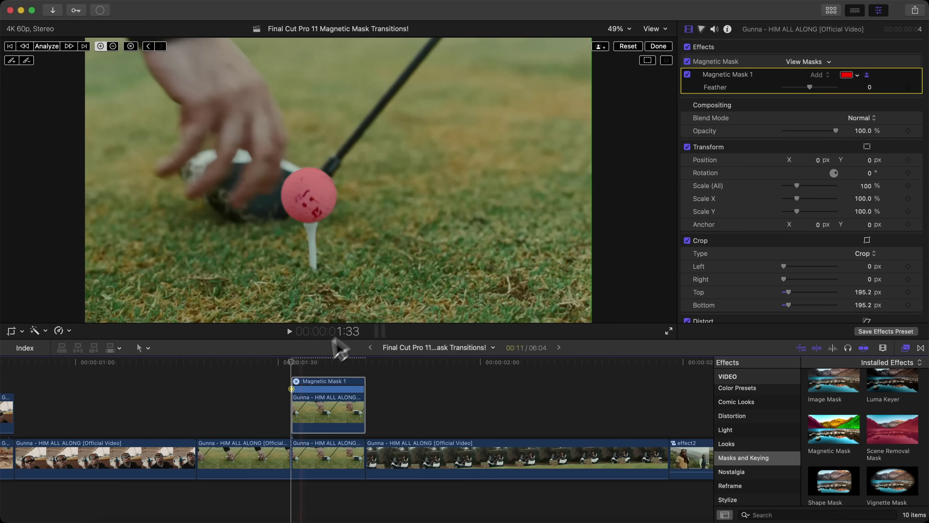
left_click(655, 46)
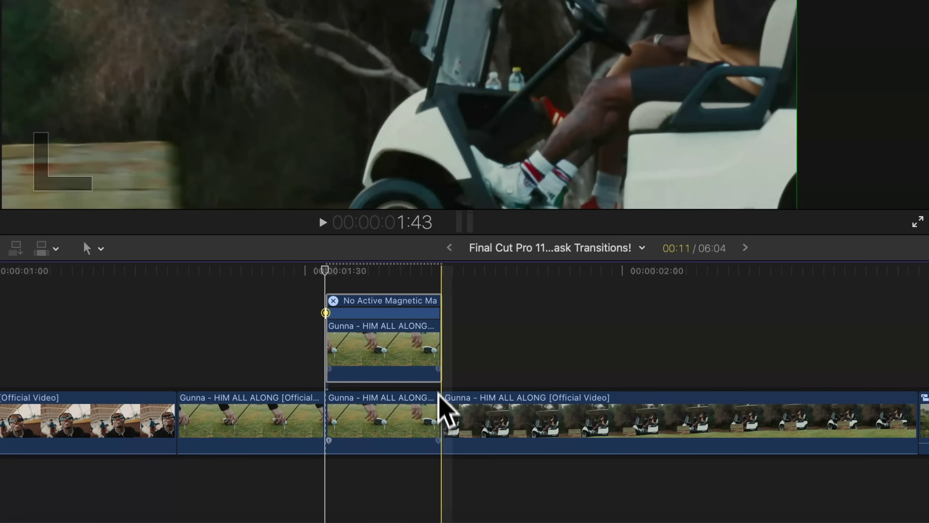
Trim the end of the golf ball clip's second part in the main storyline to a length of 6 frames
left_click(362, 453)
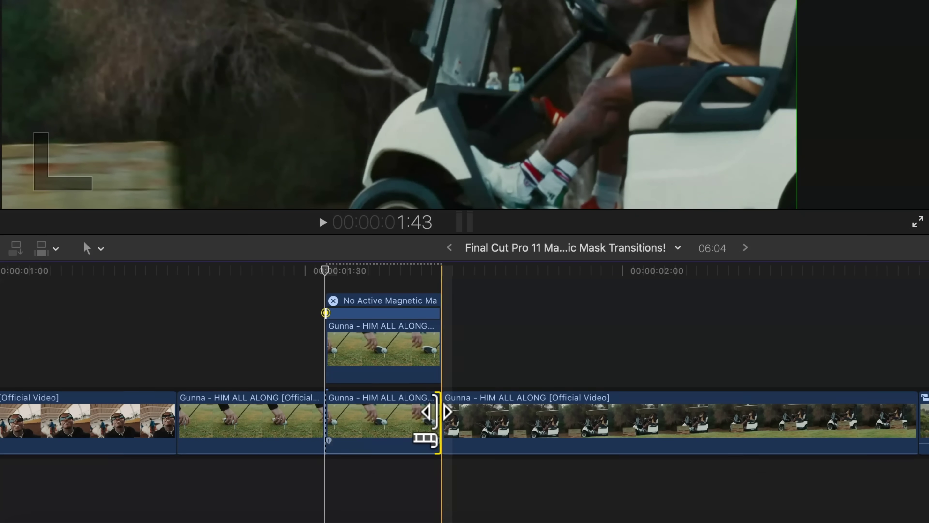
left_click_drag(437, 412, 410, 412)
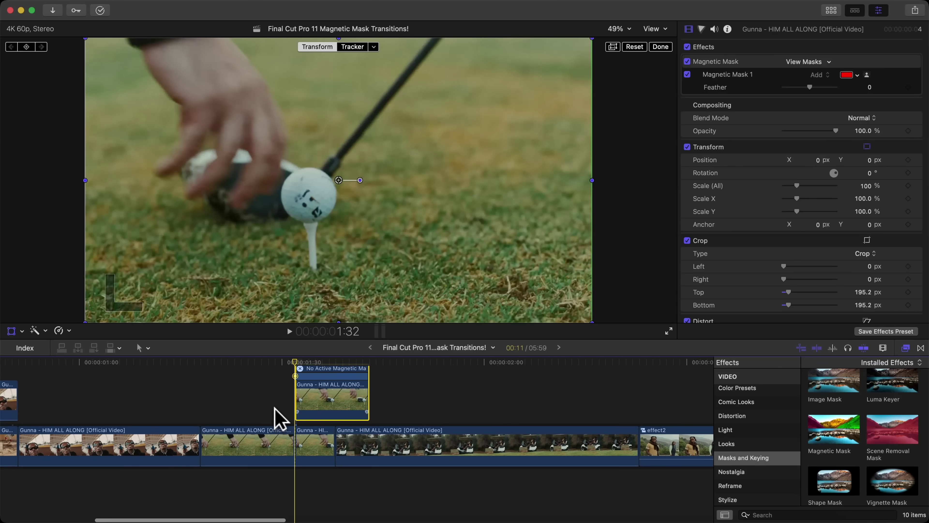
scroll(296, 349, "right", 3)
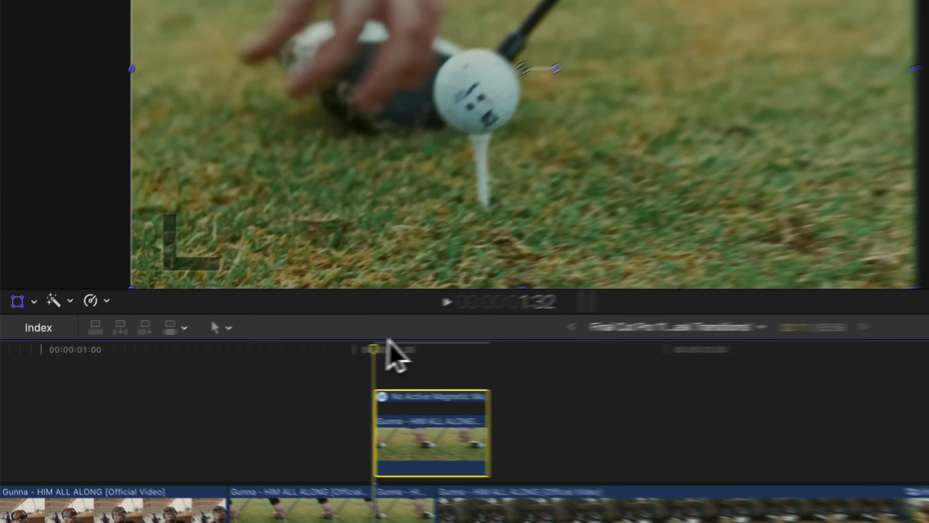
Animate the masked ball's transform position from 1:32 so that it flies beyond the frame's right edge at 1:42
left_click(296, 363)
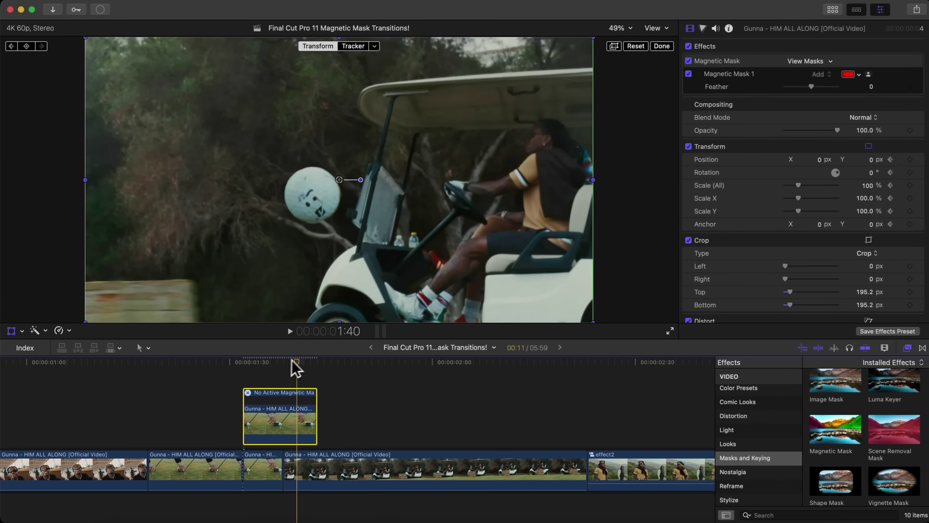
left_click(311, 361)
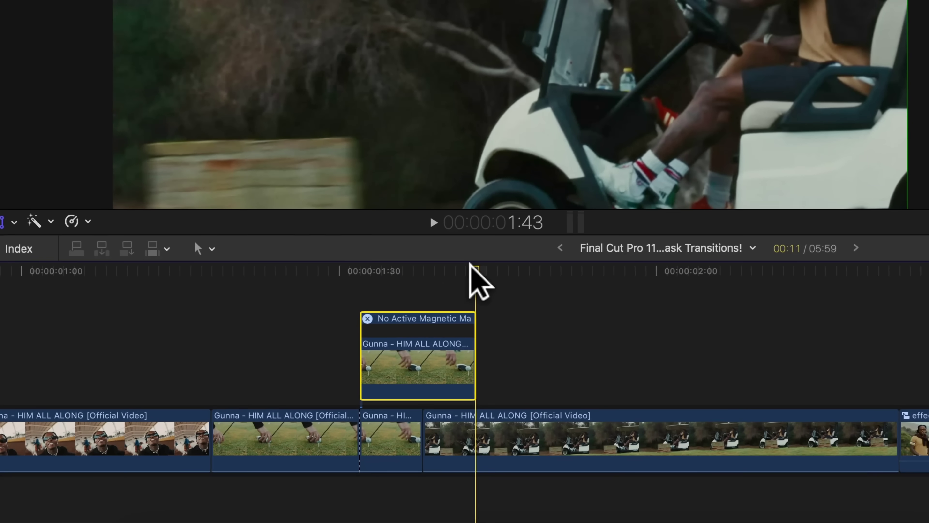
key("Left")
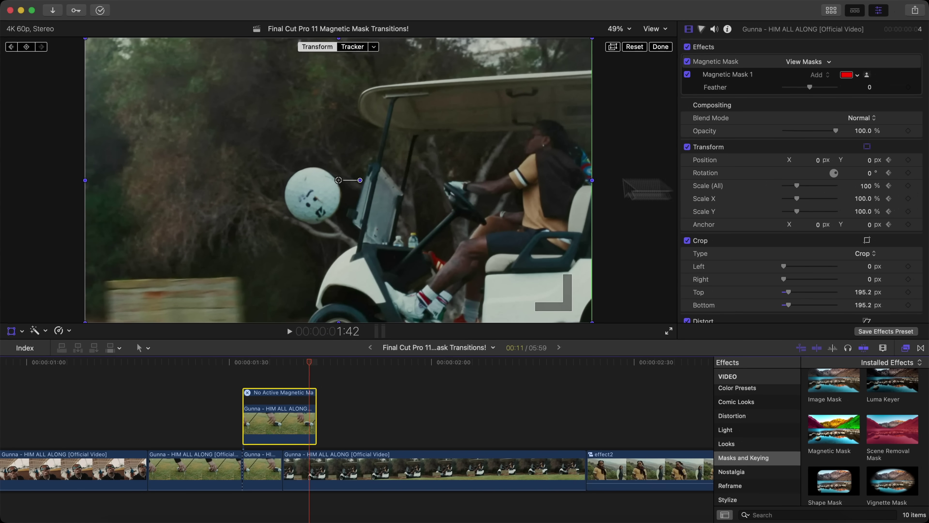
left_click_drag(462, 8, 569, 85)
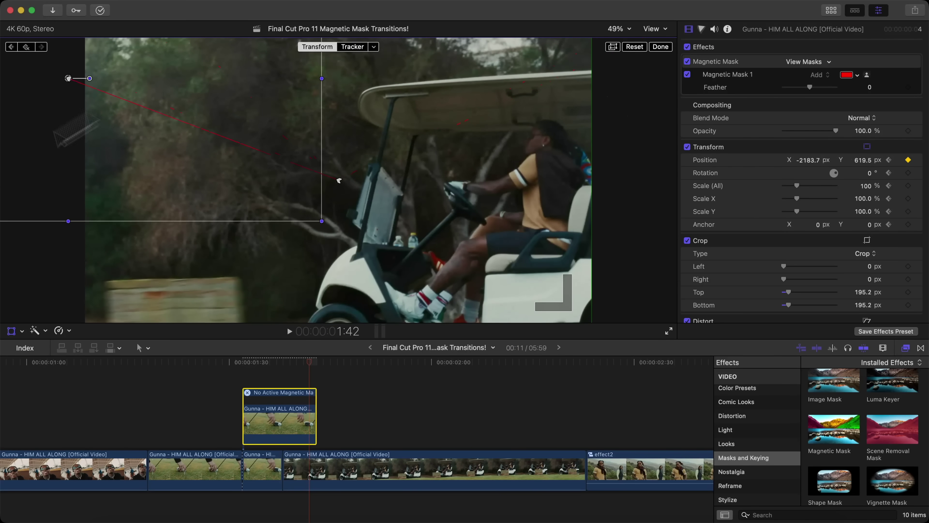
left_click_drag(69, 125, 635, 135)
left_click(653, 47)
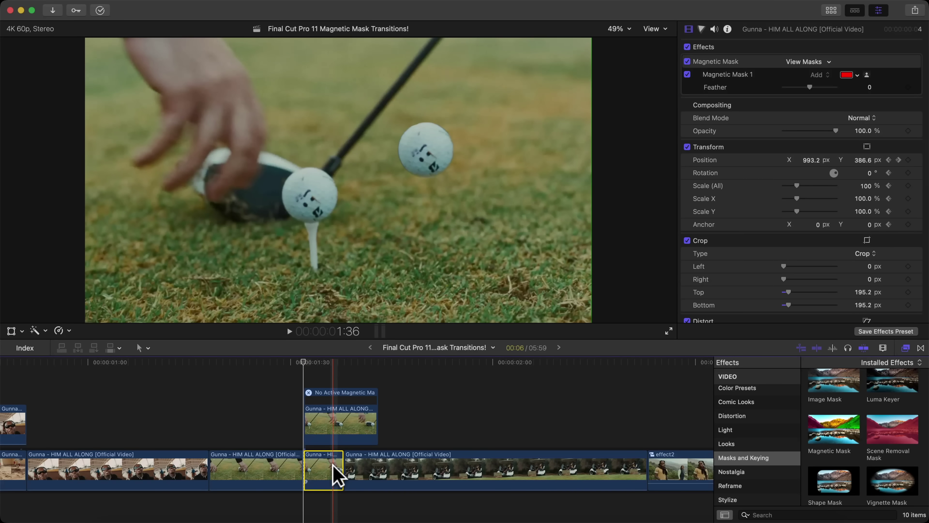
Move the masked ball clip to the start of the golf cart clip, delete the short golf ball remnant before it, and play the transition
left_click_drag(326, 427, 366, 427)
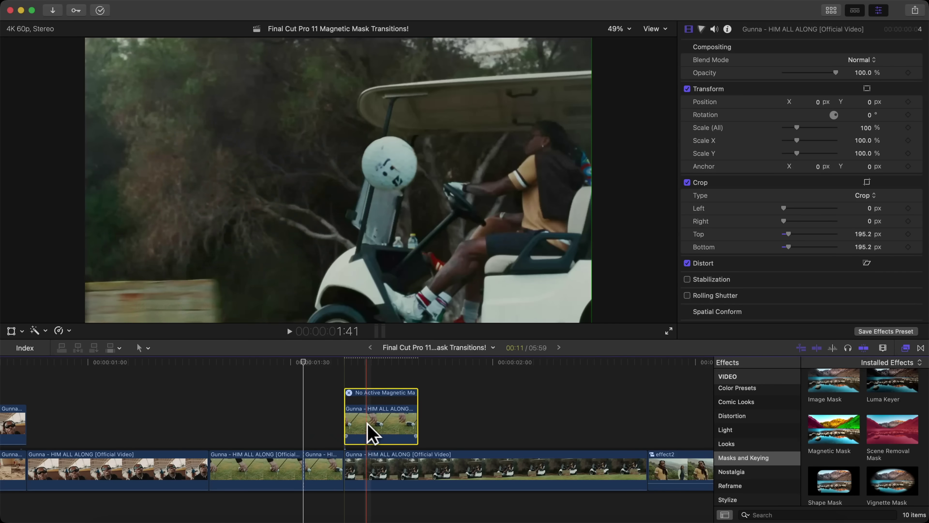
left_click(335, 463)
key("BackSpace")
scroll(323, 456, "right", 2)
key("space")
key("Up")
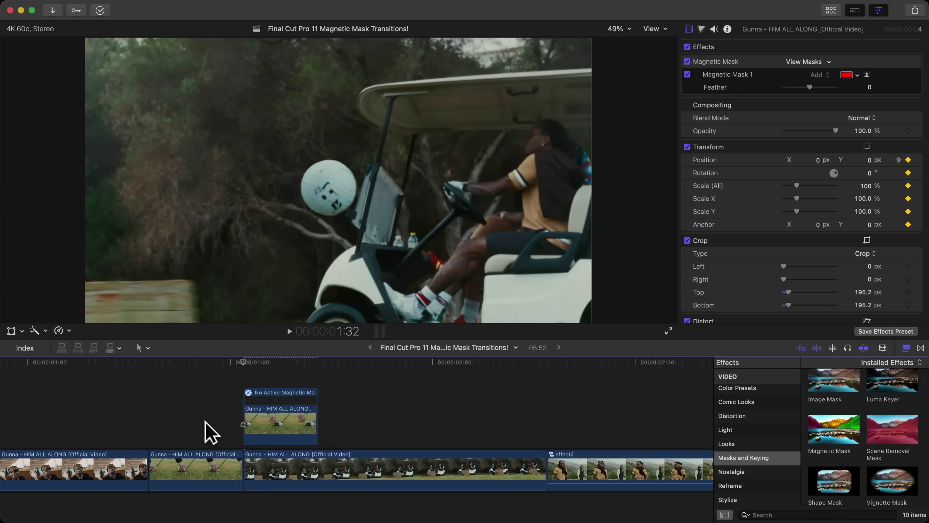
key("space")
key("space")
Apply the Directional blur to the masked ball clip with amount 125.0 and angle 20.2°, and play the transition
left_click(256, 410)
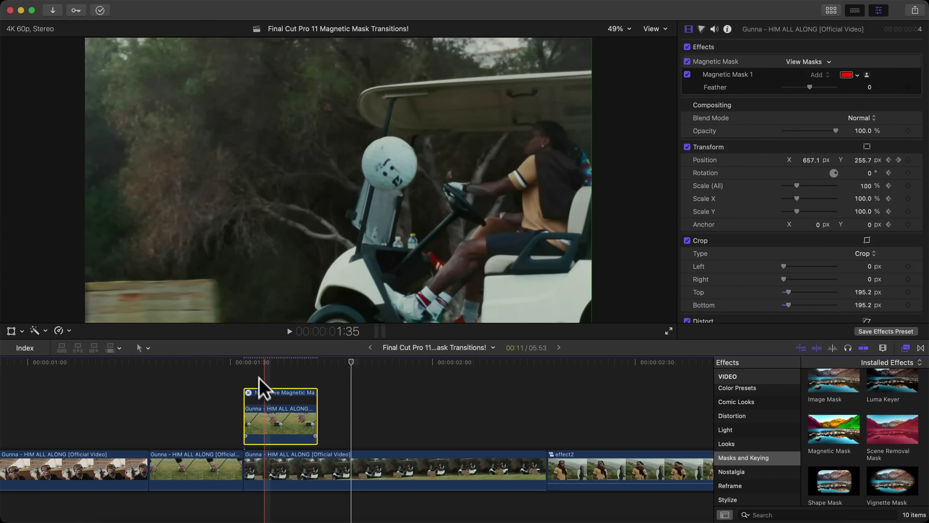
left_click(245, 363)
scroll(748, 421, "up", 5)
left_click(724, 425)
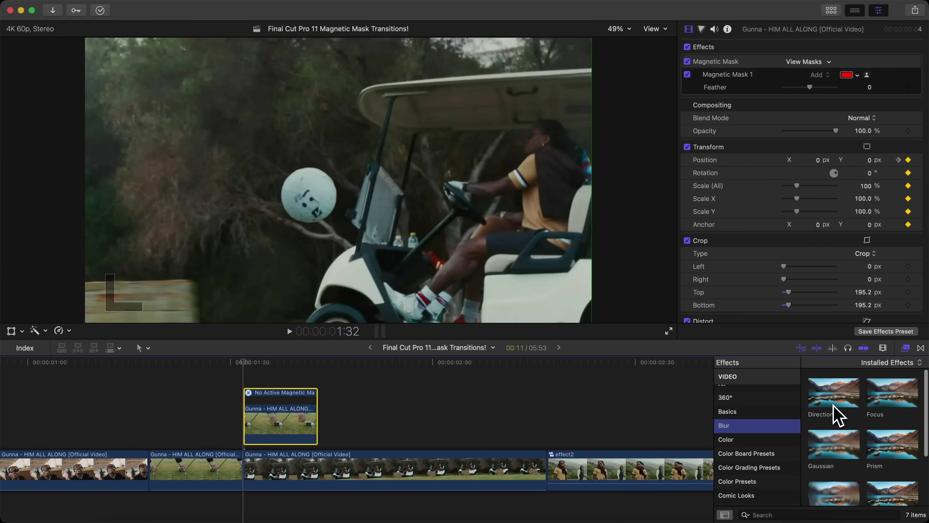
left_click_drag(834, 410, 284, 435)
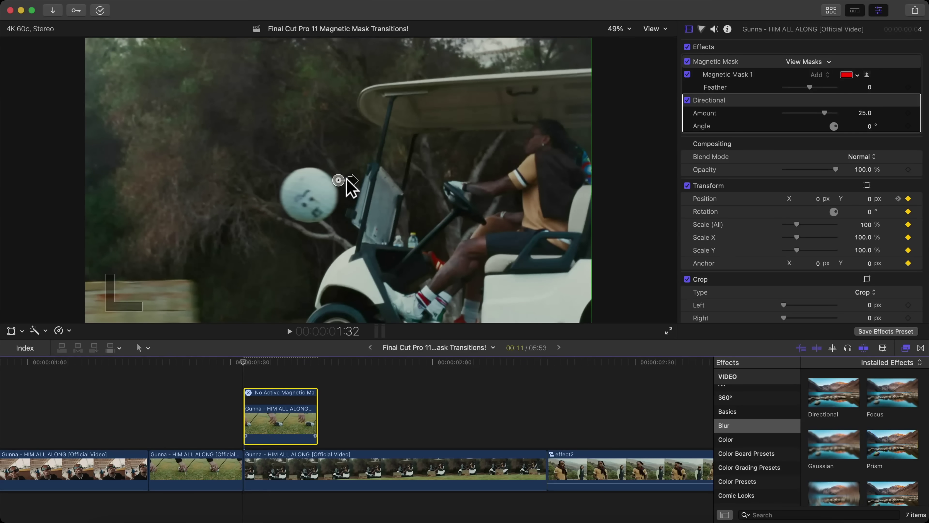
left_click_drag(348, 180, 356, 173)
scroll(143, 394, "right", 2)
key("space")
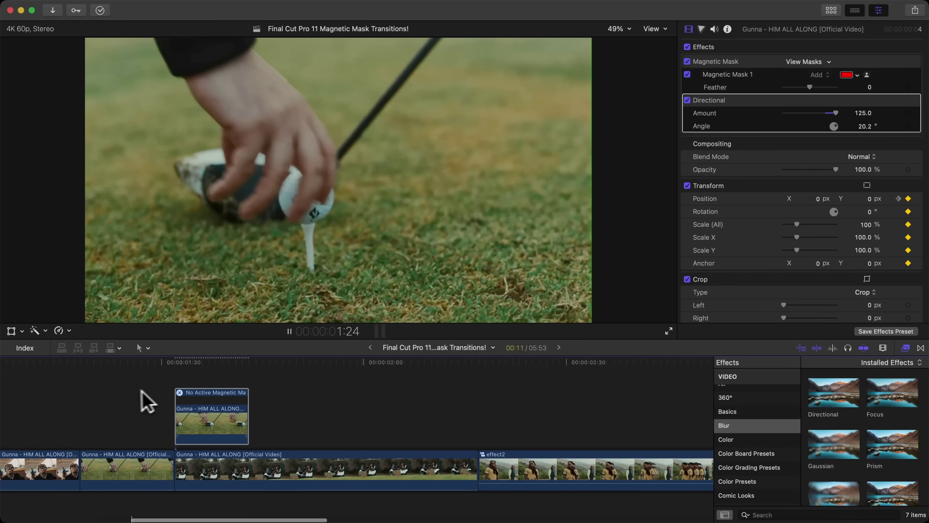
key("space")
Split the clip of the two men at 2:36 and 36 frames after that, and copy the middle section directly above itself
scroll(128, 393, "left", 3)
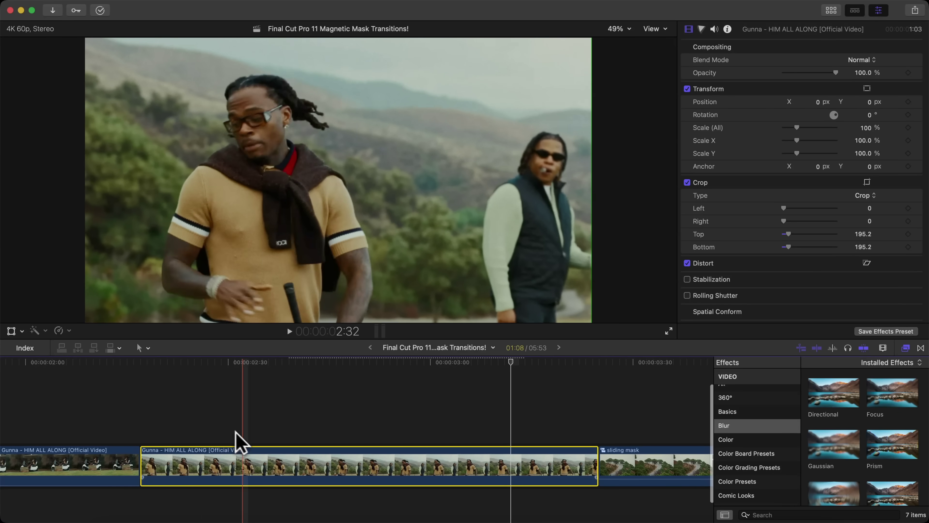
left_click(266, 458)
key("cmd+b")
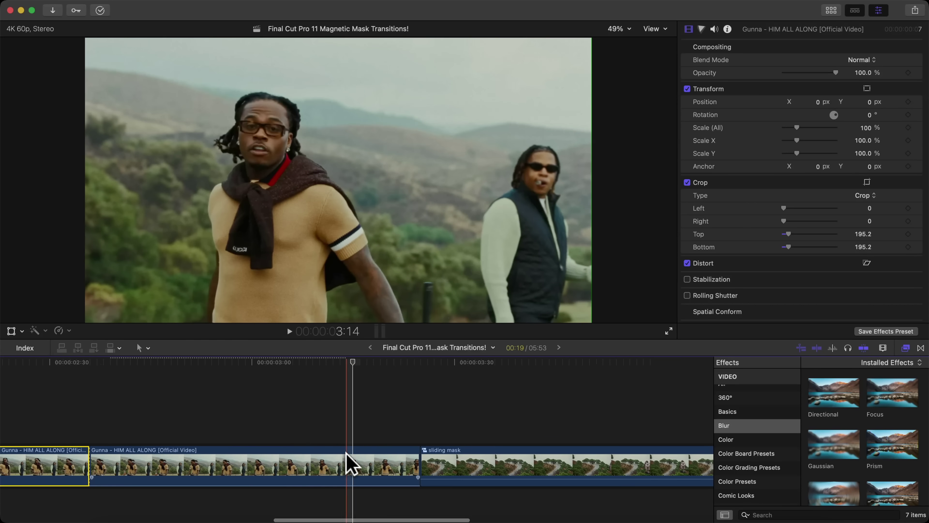
left_click(316, 453)
key("super+b")
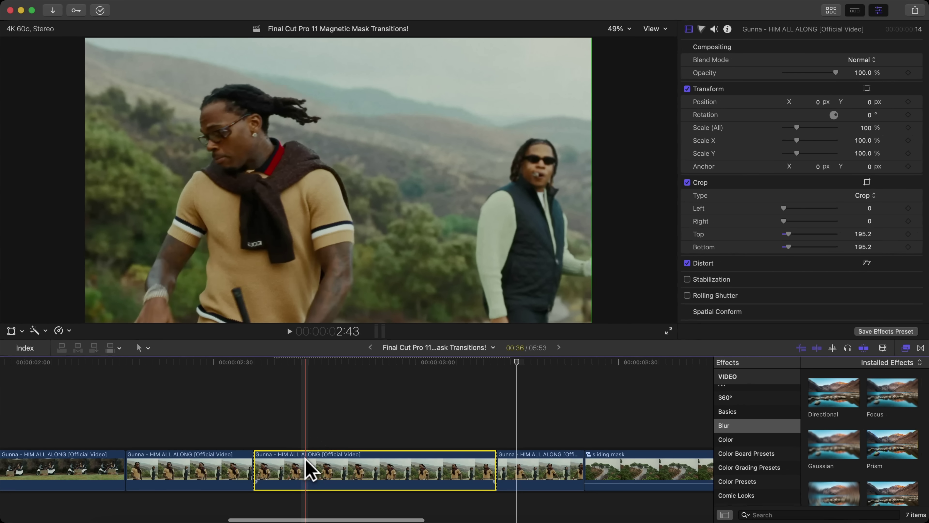
left_click_drag(305, 469, 311, 425)
Apply the Magnetic Mask effect to the upper copy and mask the man in the tan shirt at 2:36
scroll(755, 464, "down", 4)
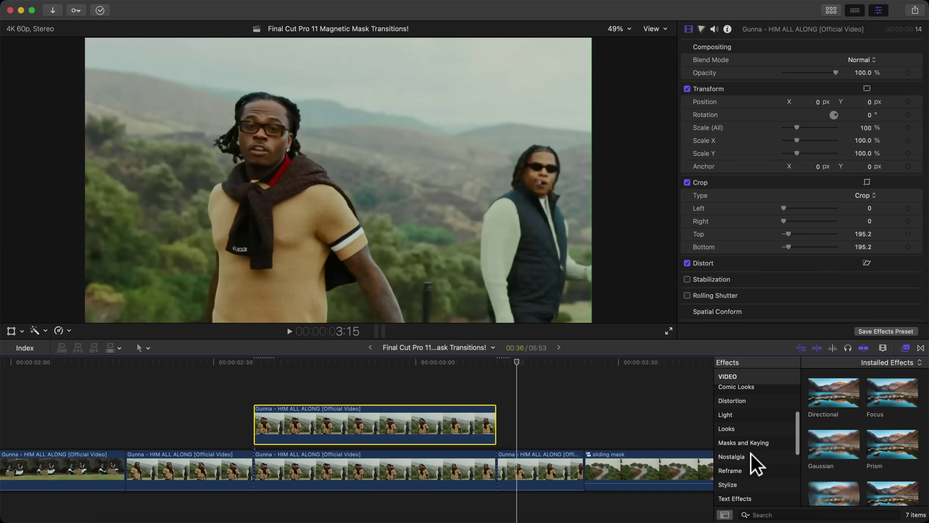
left_click(753, 443)
scroll(853, 476, "down", 3)
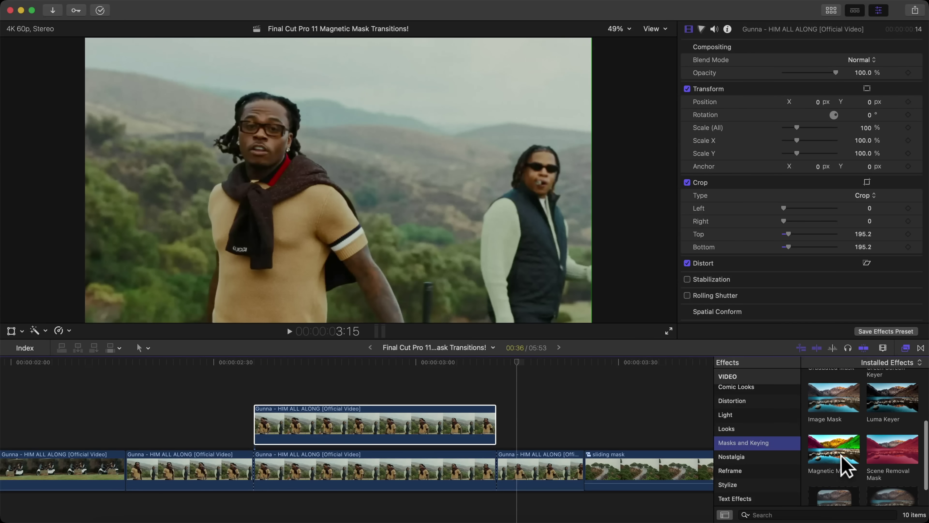
left_click_drag(844, 467, 342, 407)
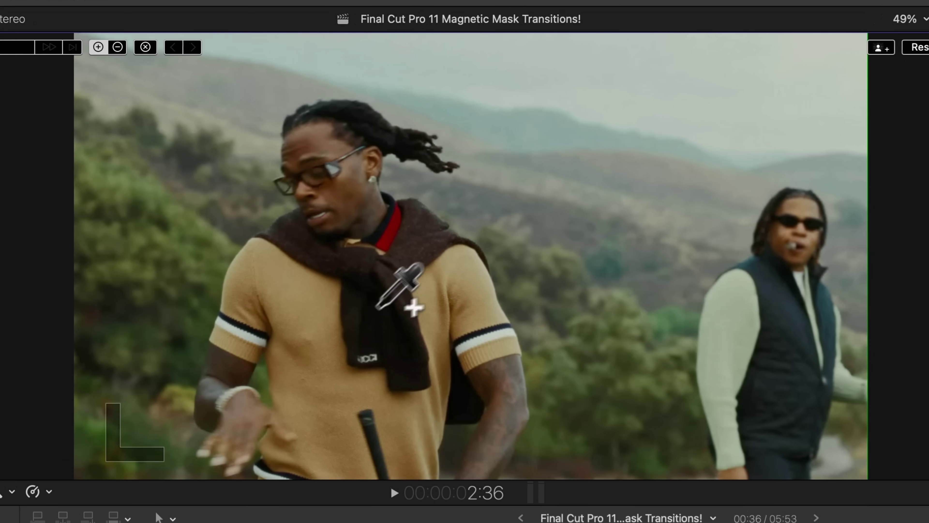
left_click(288, 210)
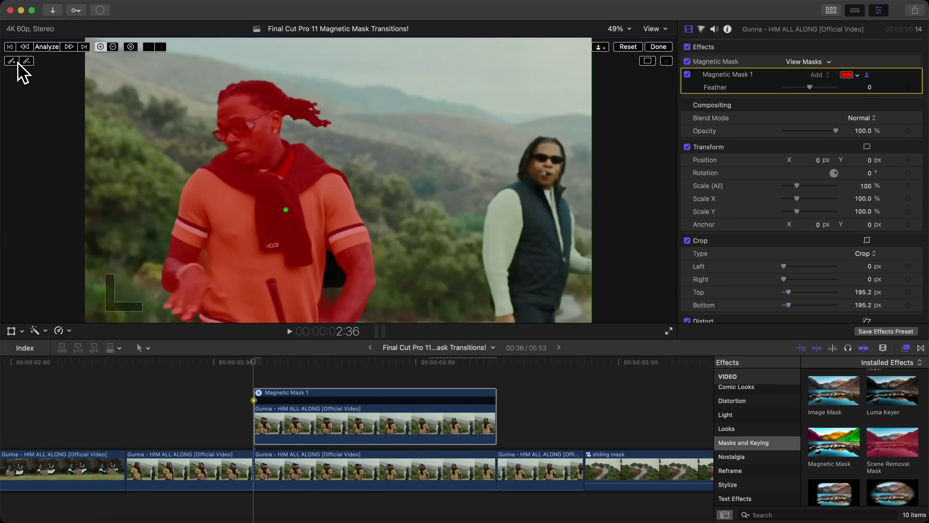
At 150% zoom, subtract the background gap between the man's arm and torso from the mask with a smaller brush
left_click(621, 29)
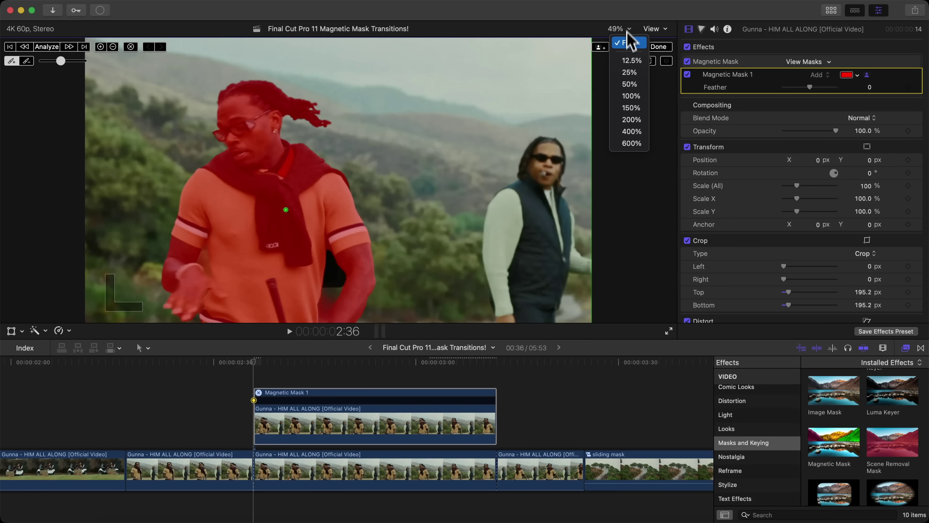
left_click(630, 108)
left_click_drag(633, 121, 659, 199)
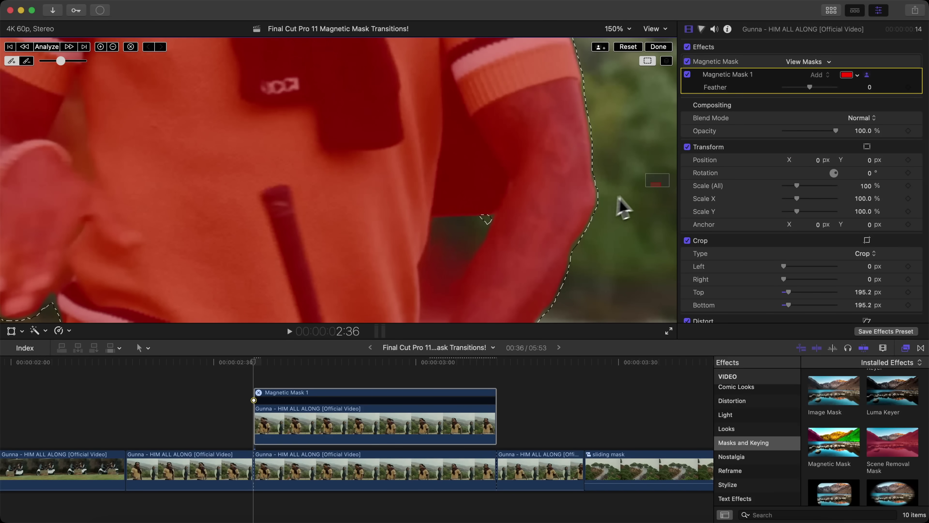
left_click_drag(619, 199, 651, 194)
left_click_drag(43, 64, 44, 64)
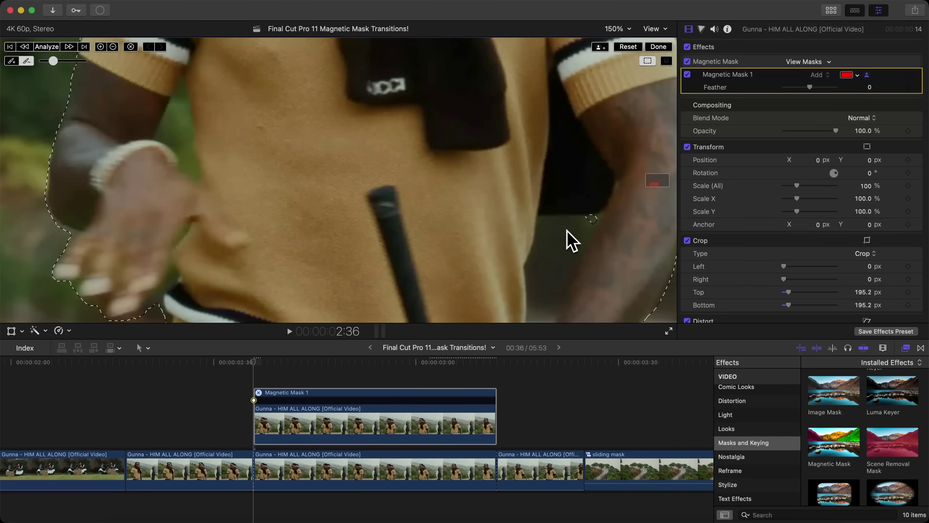
left_click_drag(576, 228, 560, 226)
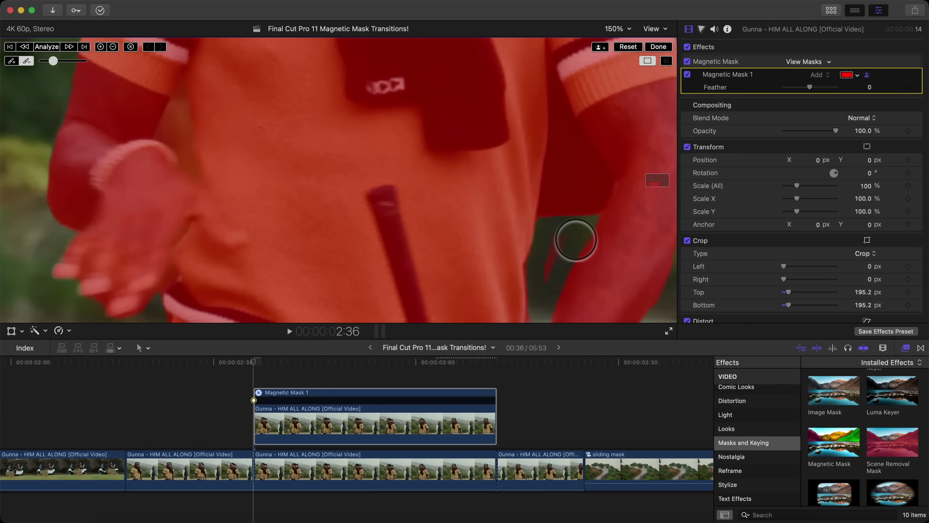
Fit the image in the viewer, analyze the man's mask through the clip and finish editing the mask
key("shift+z")
left_click(49, 47)
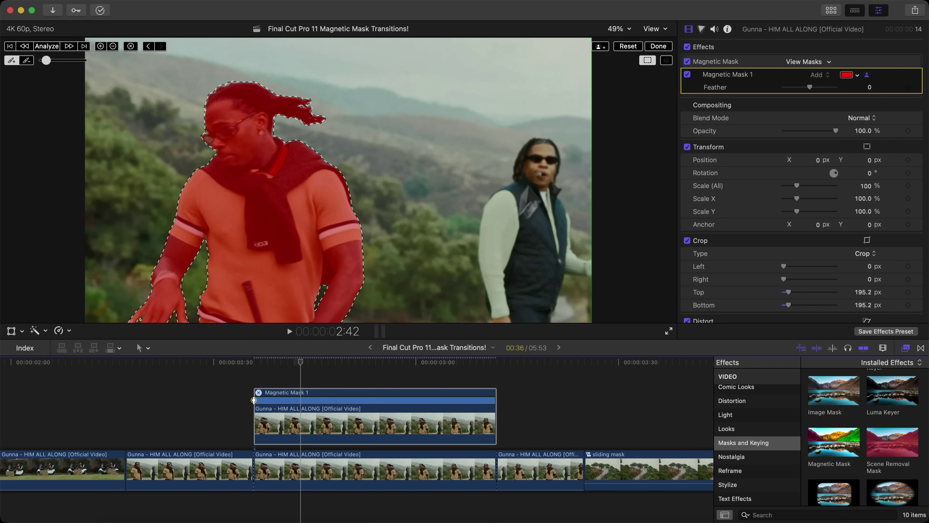
left_click(661, 45)
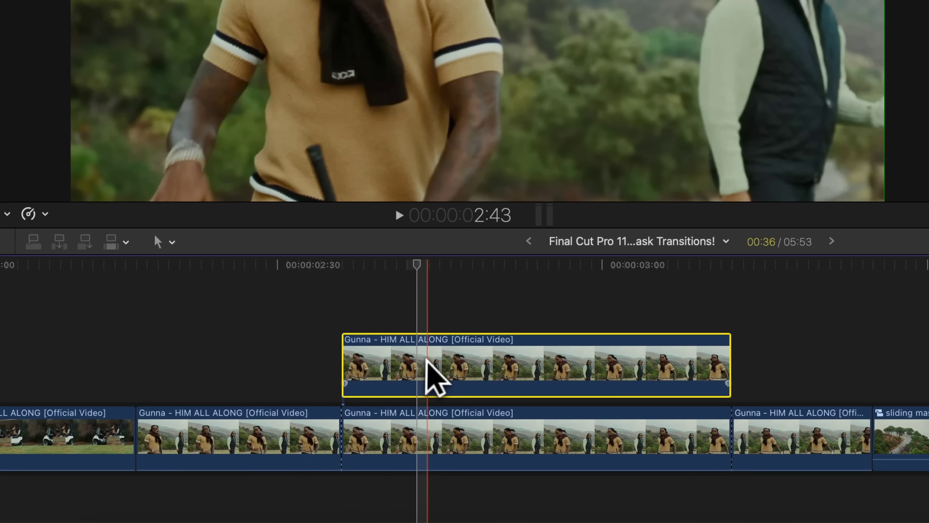
Duplicate the masked clip of the man directly above itself and place the playhead at 2:42
scroll(426, 358, "left", 1)
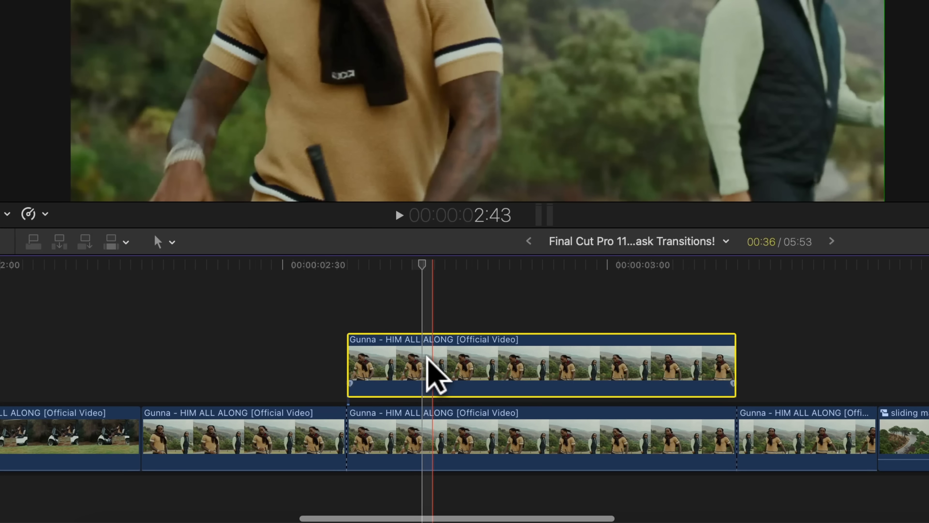
left_click_drag(425, 359, 427, 301)
left_click_drag(433, 295, 435, 293)
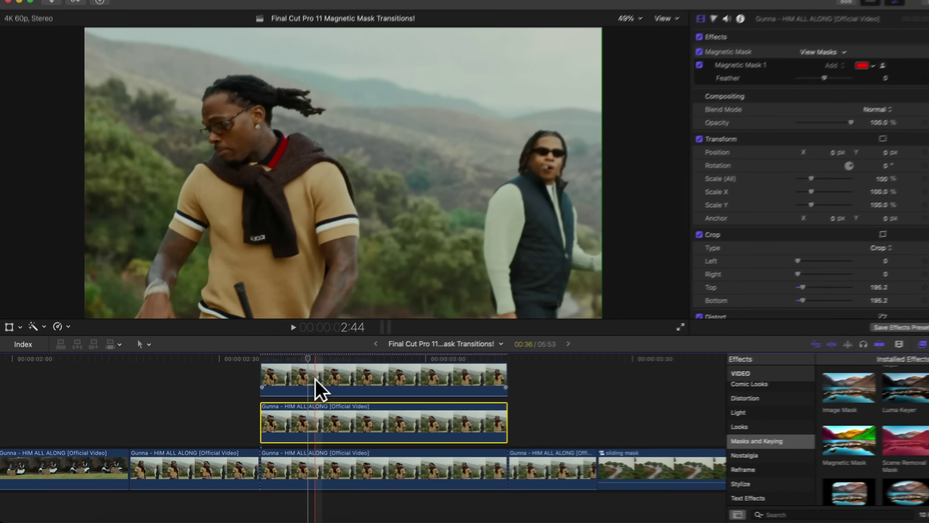
scroll(435, 304, "up", 2)
left_click(432, 308)
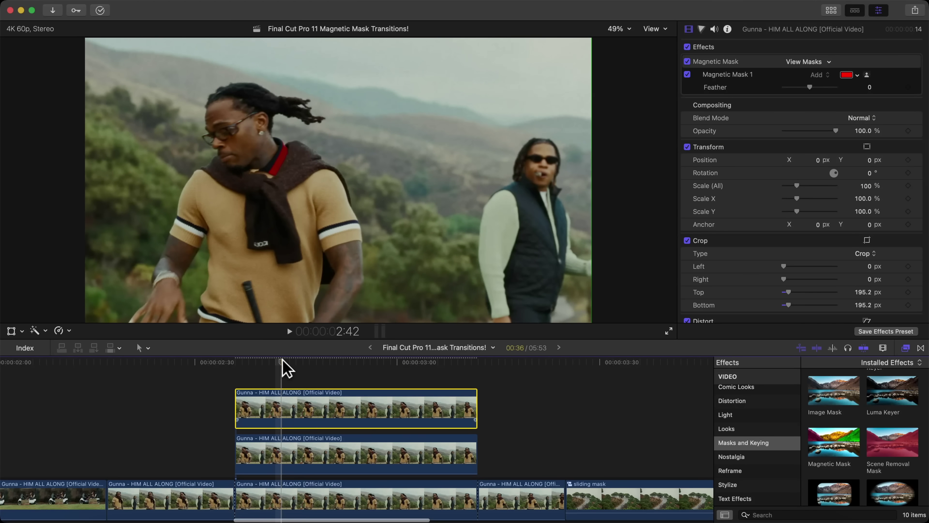
Add Transform keyframes to the lower masked copy at 2:36 and set its X position to 514 px at 2:53
left_click_drag(285, 368, 236, 366)
left_click(263, 455)
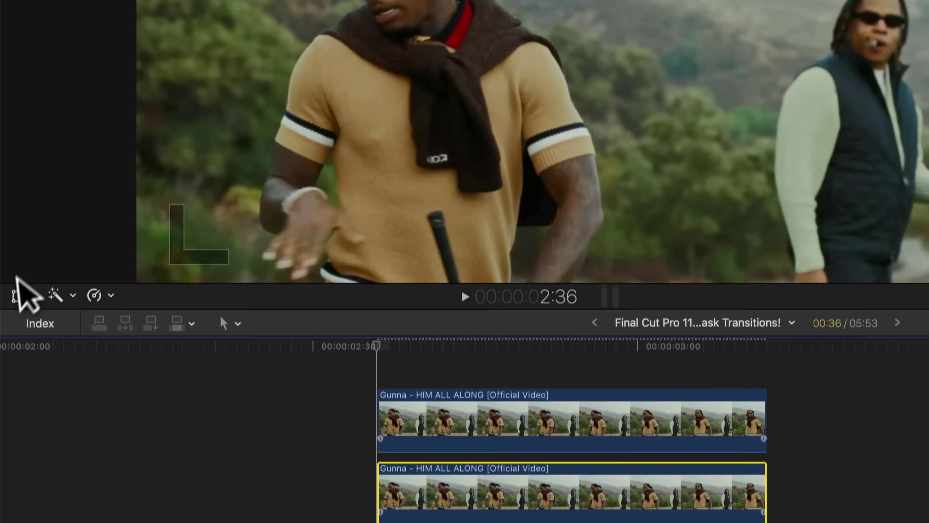
left_click(18, 220)
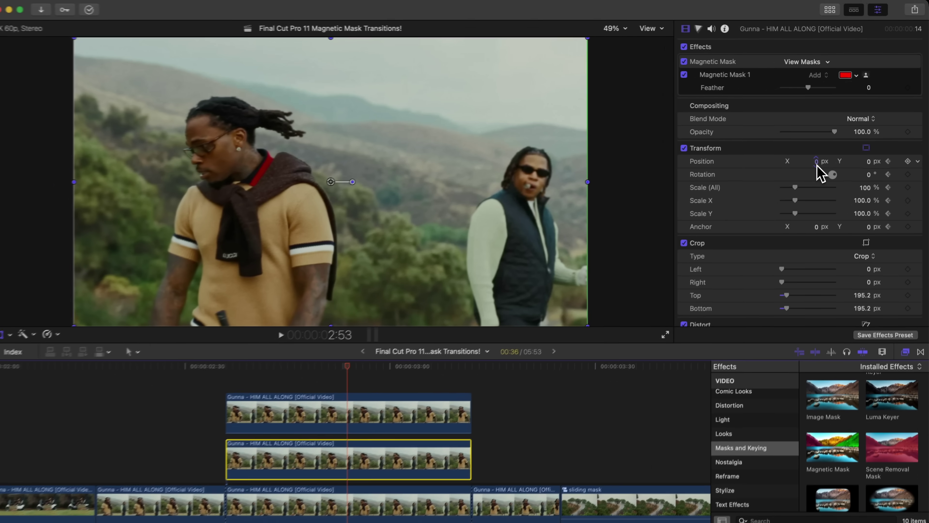
left_click_drag(749, 229, 750, 227)
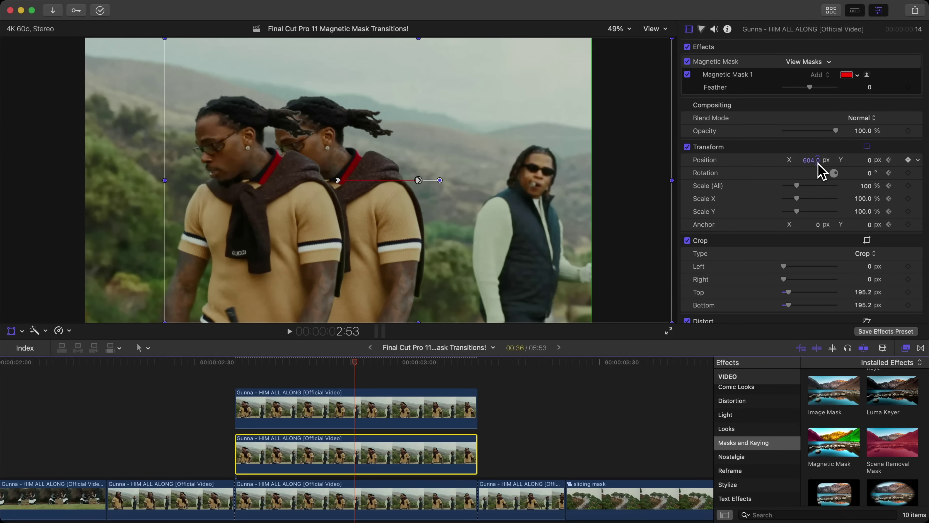
left_click_drag(820, 170, 819, 170)
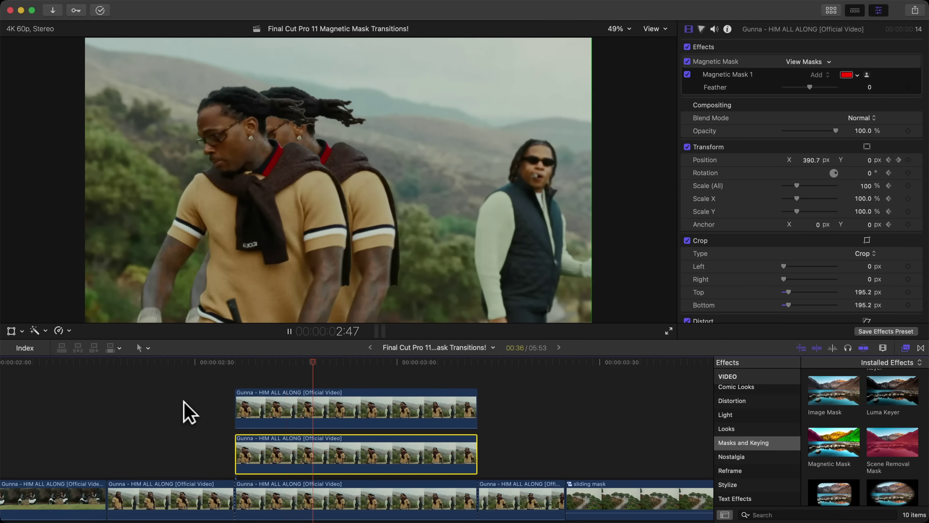
Try returning the lower masked copy straight to X position 0 px at 3:11 and preview the move
scroll(197, 409, "right", 3)
left_click(366, 362)
left_click_drag(367, 360, 426, 361)
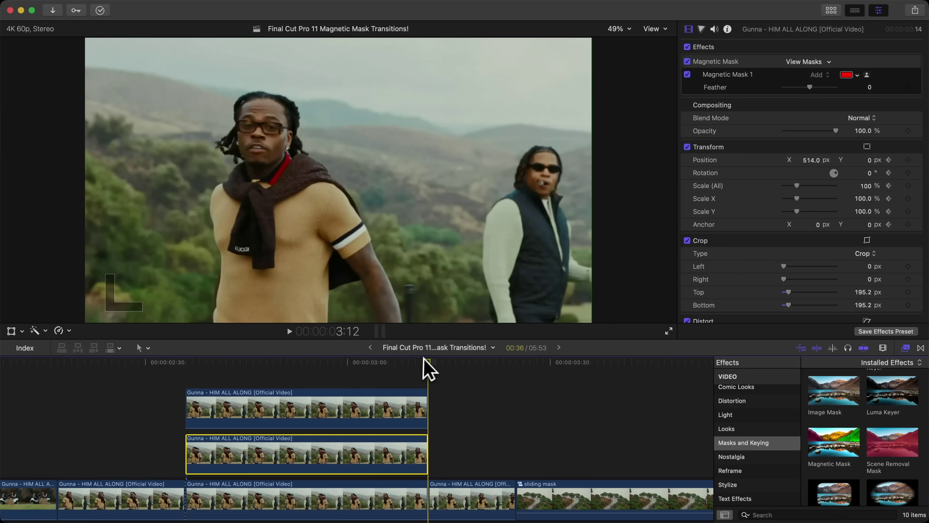
key("Left")
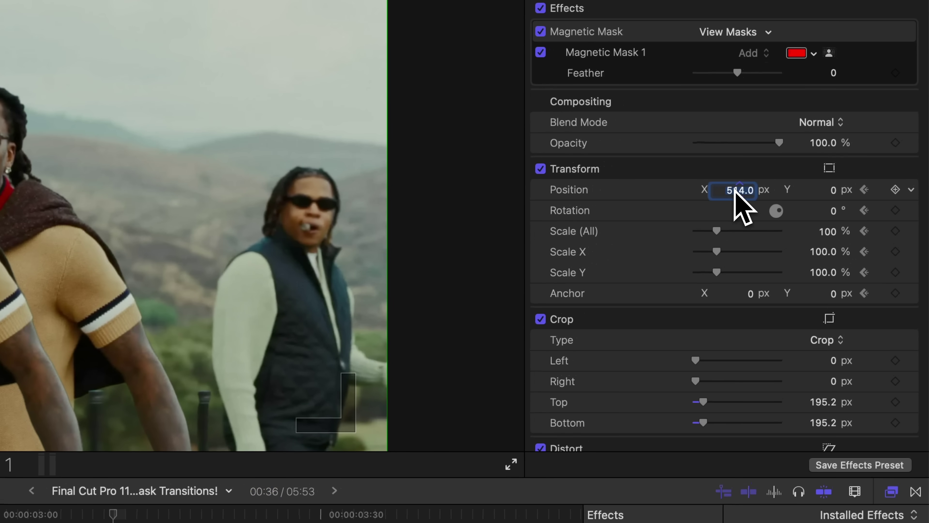
key("Return")
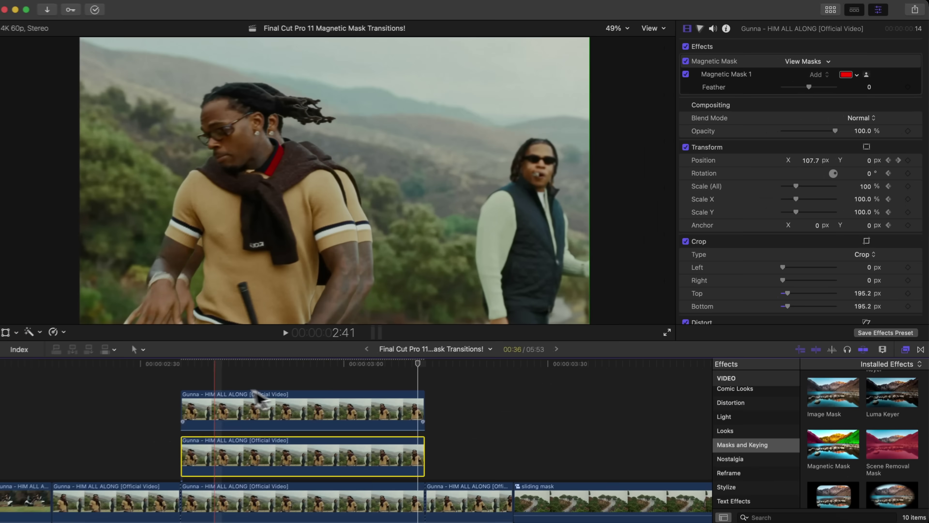
key("space")
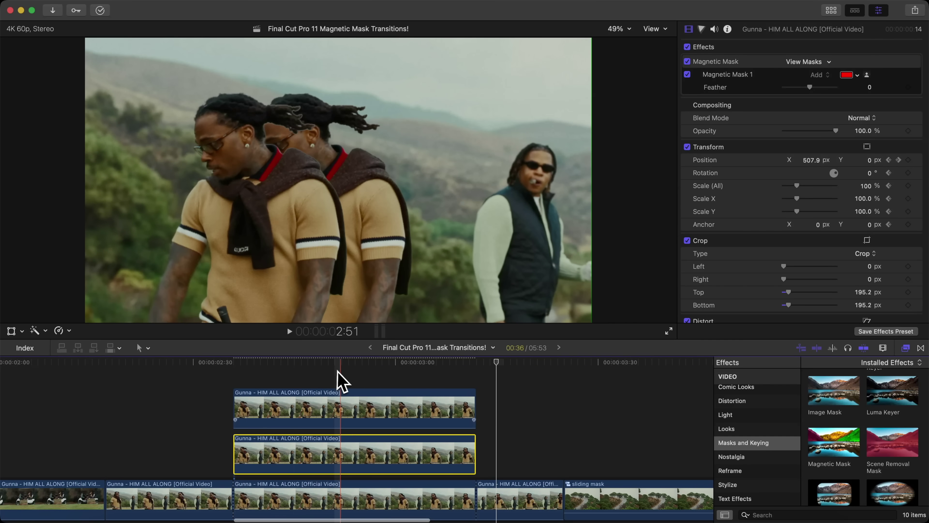
key("space")
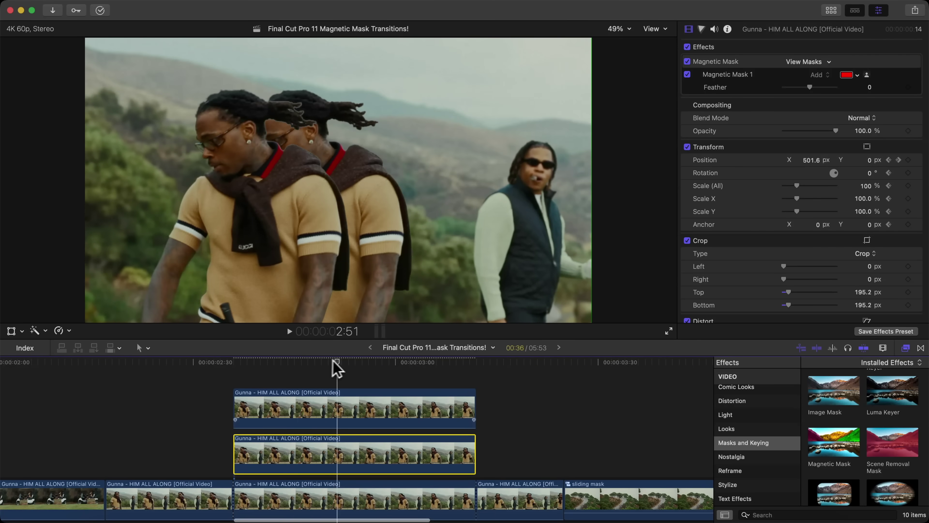
Hold the lower copy's X position at 514 px with a keyframe at 3:02, return it to 0 px at 3:11 and preview
left_click(394, 366)
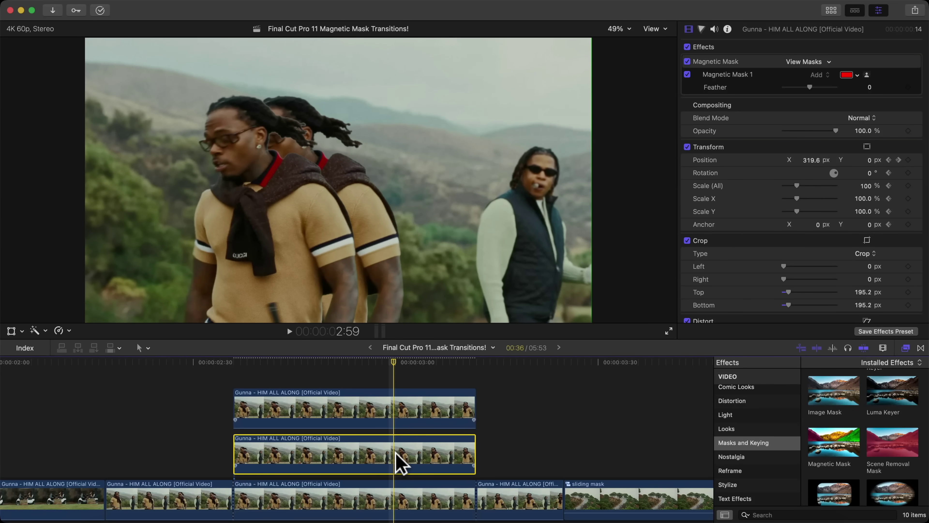
key("space")
key("space")
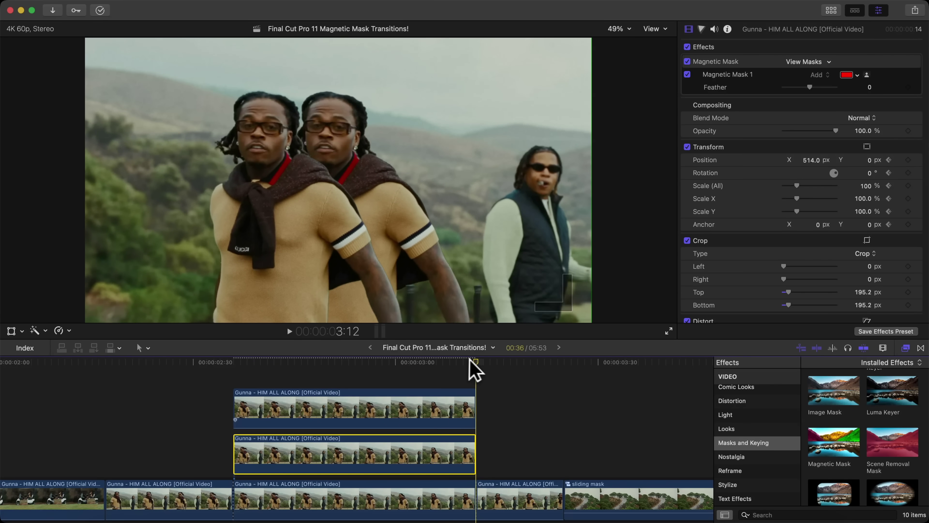
key("Left")
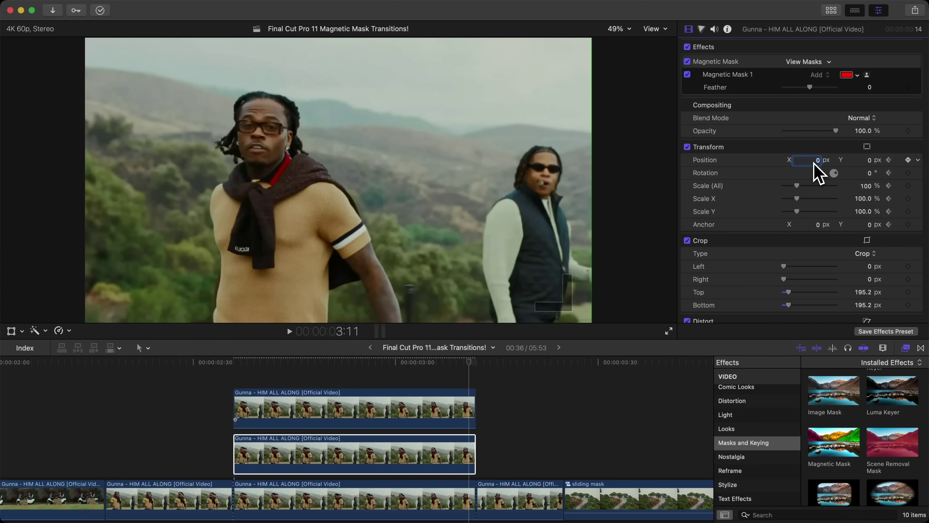
scroll(161, 410, "right", 5)
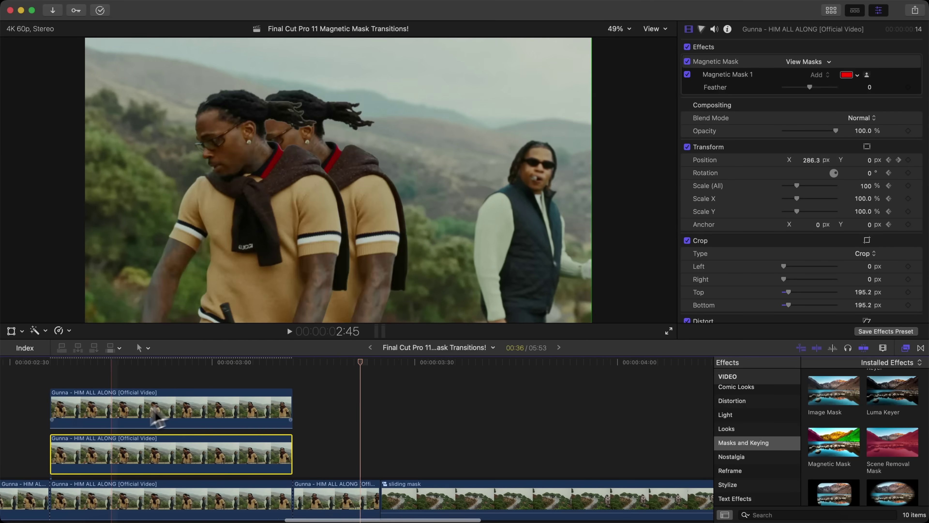
key("space")
key("space")
scroll(5, 419, "left", 2)
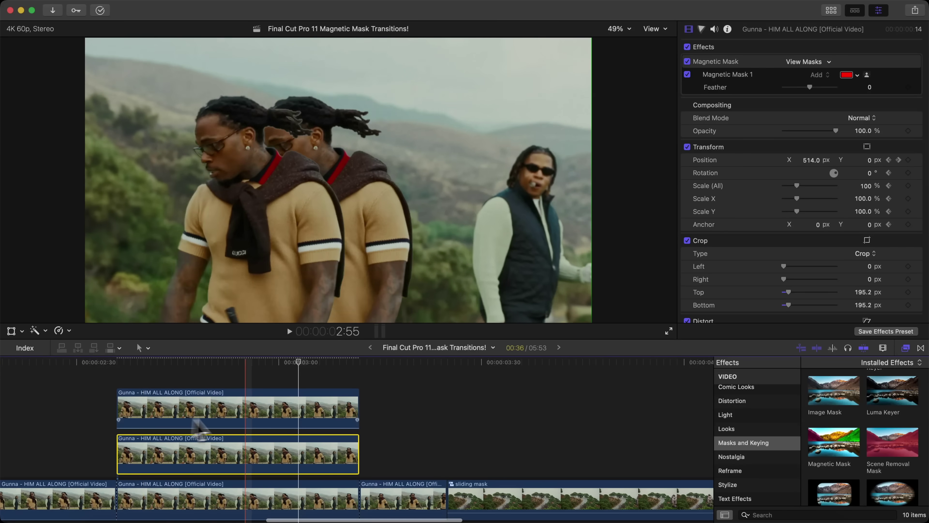
Duplicate the keyframed lower copy one layer up and show the video animation of the bottom copy
scroll(296, 426, "left", 3)
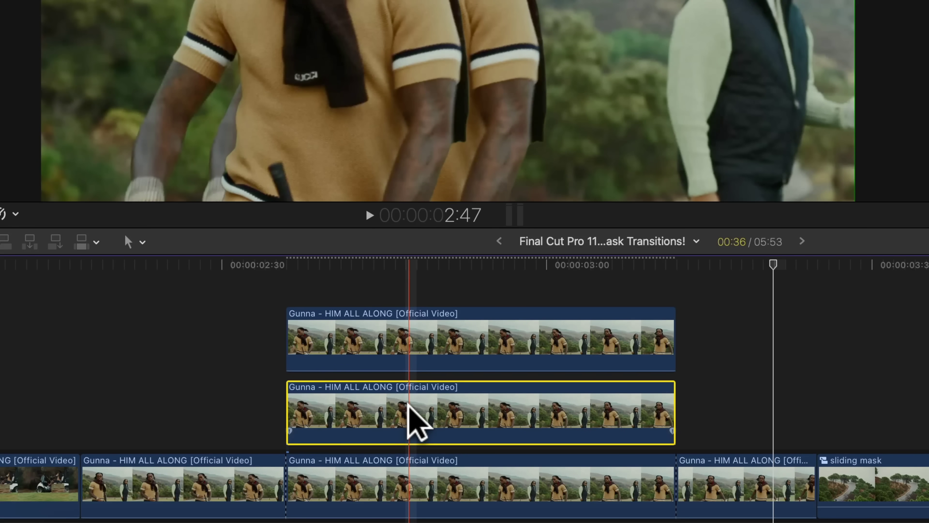
left_click_drag(409, 401, 414, 366)
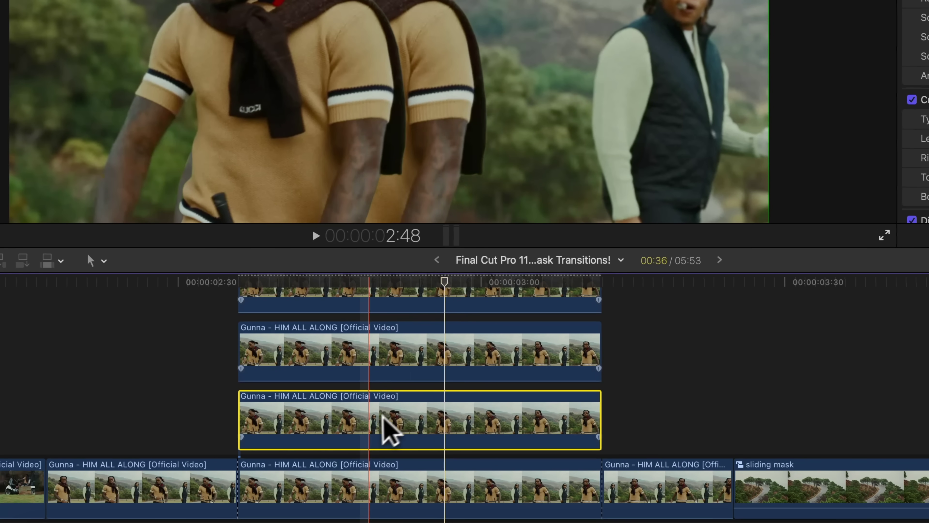
right_click(344, 453)
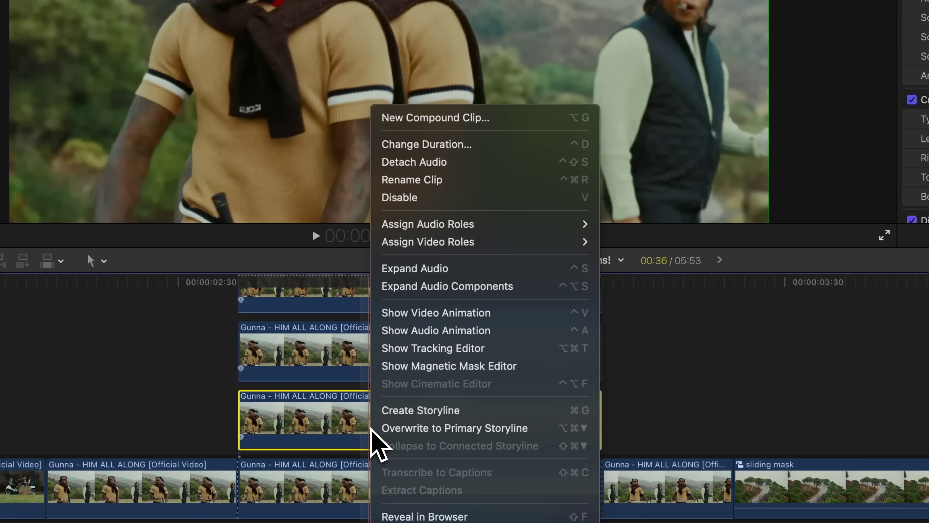
left_click(414, 313)
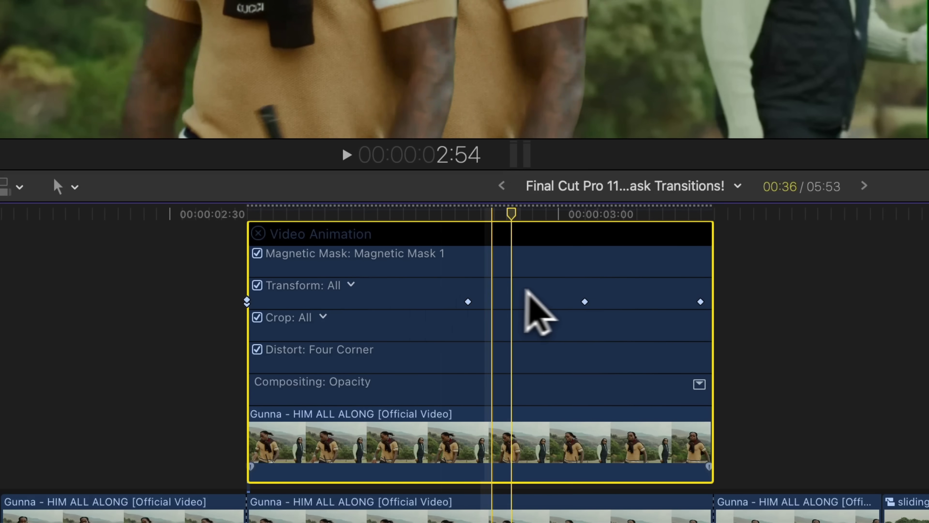
Set the bottom copy's X position to 1061.9 px at both the 2:53 and 3:02 keyframes
left_click(470, 287)
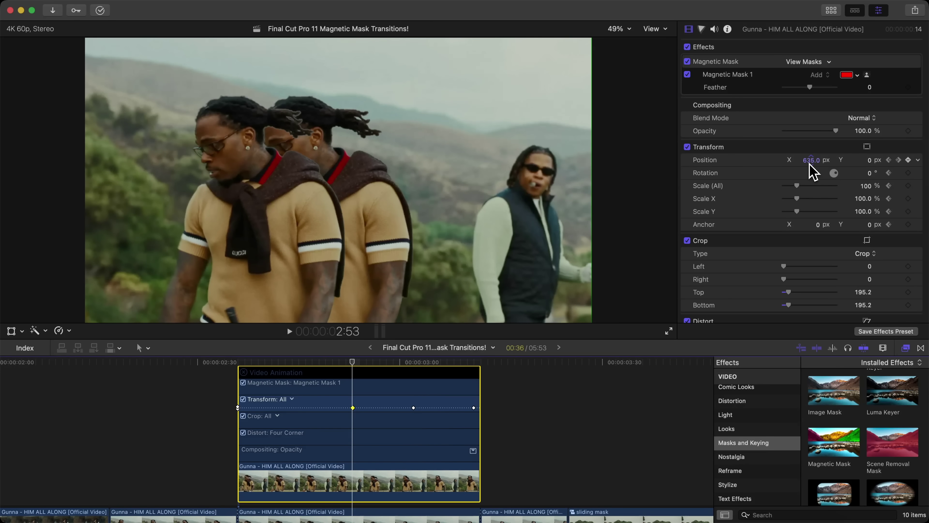
left_click_drag(810, 166, 810, 165)
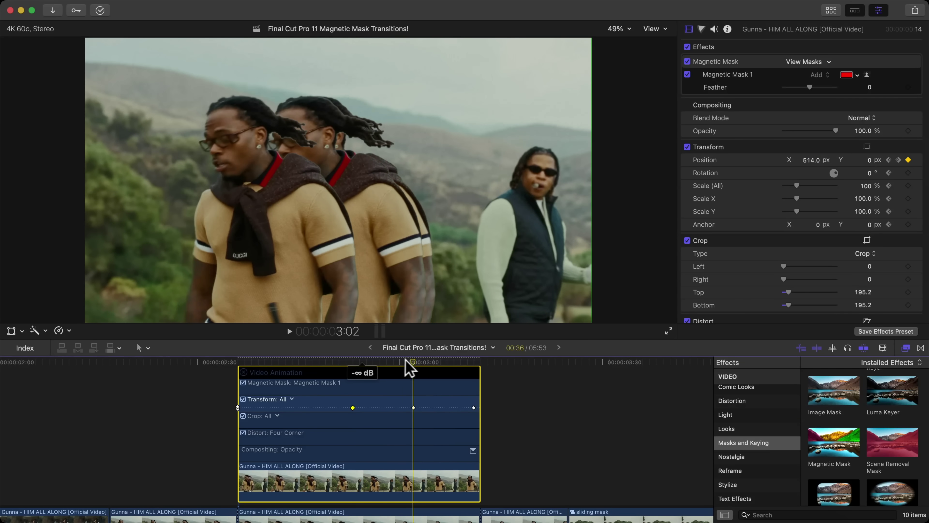
left_click(421, 362)
left_click(414, 407)
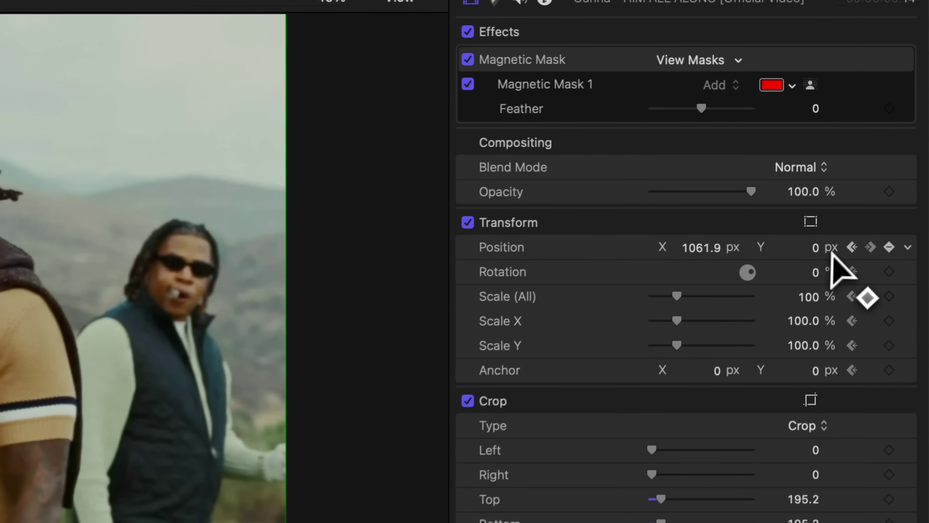
left_click(806, 161)
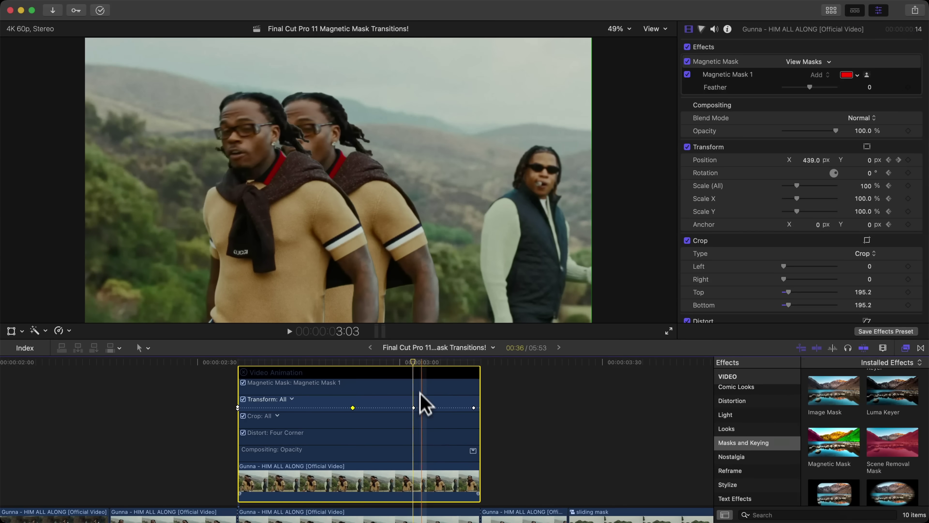
left_click(414, 407)
left_click(703, 251)
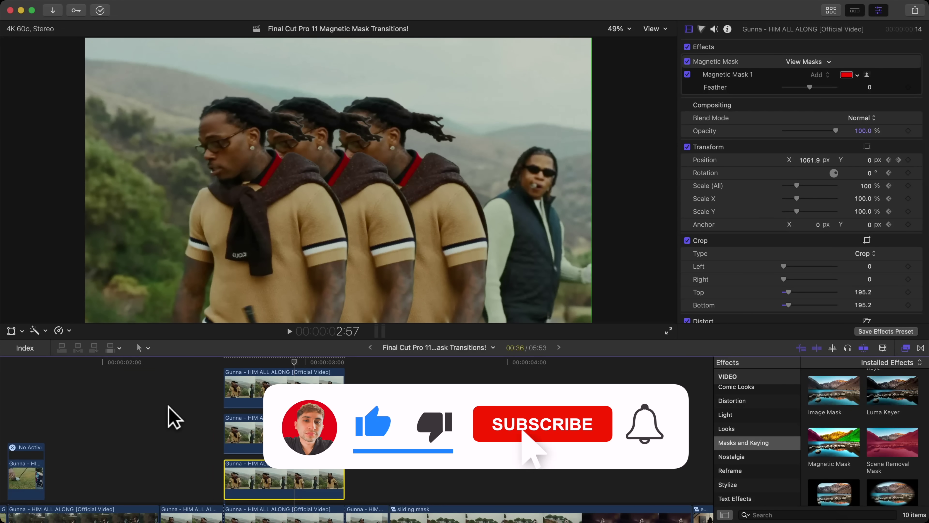
Apply the Directional blur effect to the bottom and middle masked copies of the man and play the result
scroll(759, 443, "up", 4)
left_click(745, 416)
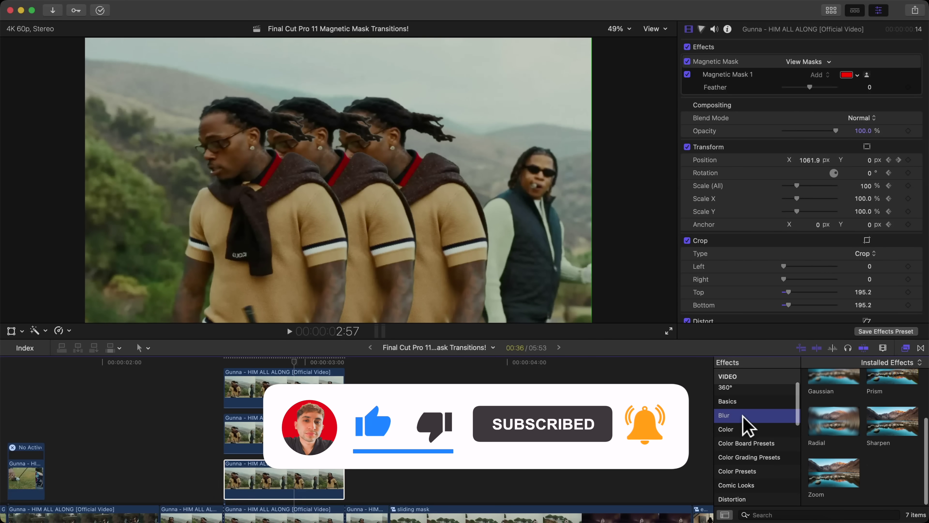
scroll(826, 404, "up", 2)
left_click_drag(830, 395, 265, 486)
left_click_drag(818, 389, 294, 428)
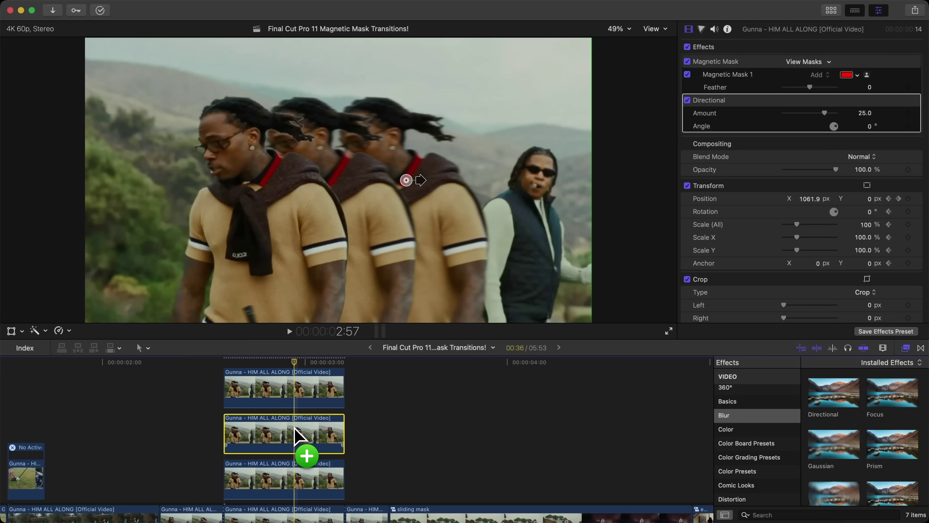
key("space")
left_click_drag(188, 421, 187, 423)
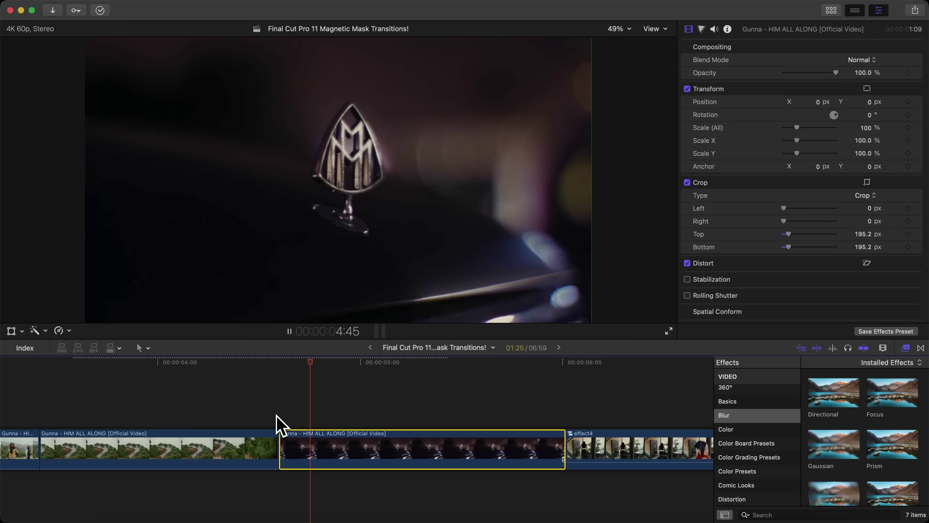
Split the car hood ornament clip at 5:24 and duplicate its first part directly above itself
scroll(276, 425, "right", 3)
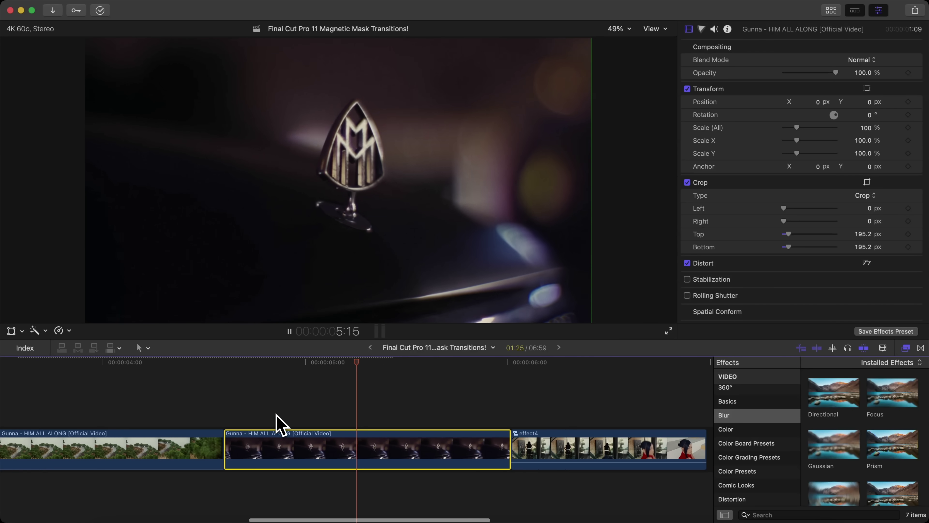
key("space")
key("space")
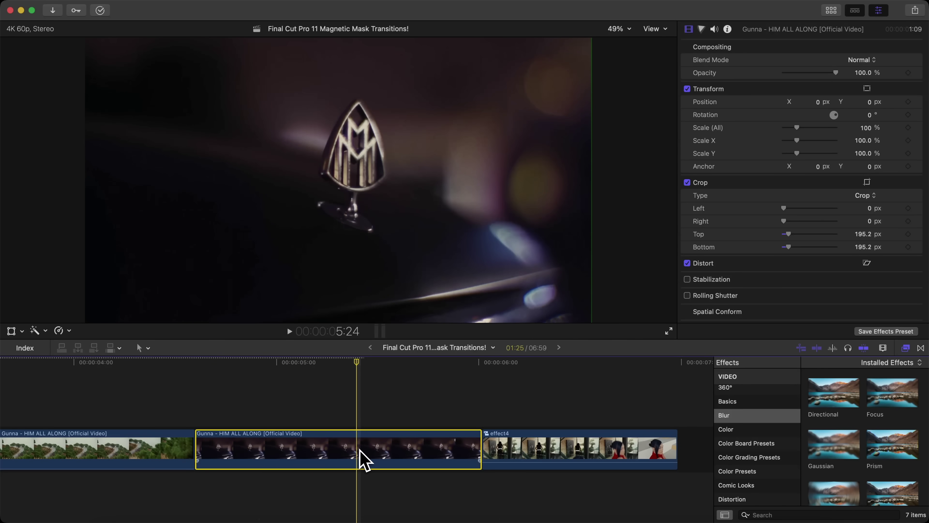
scroll(363, 458, "left", 5)
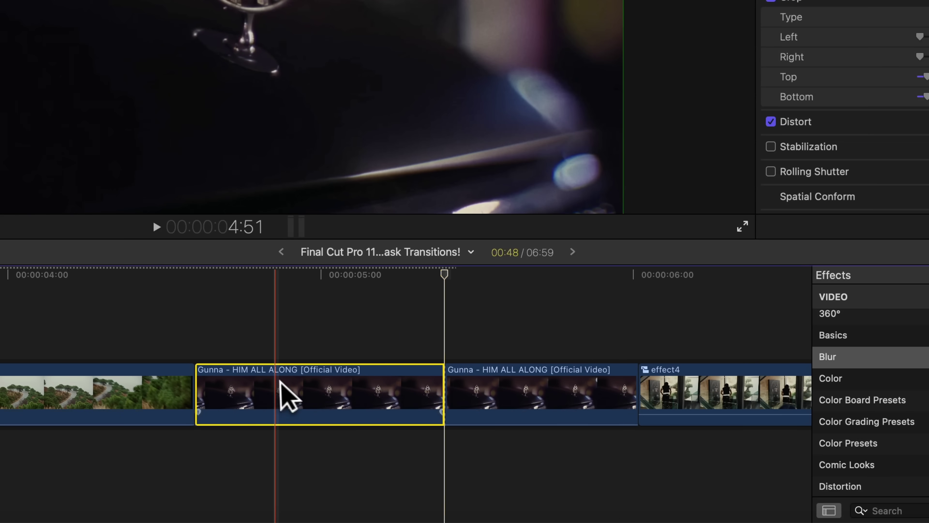
left_click_drag(285, 394, 421, 329)
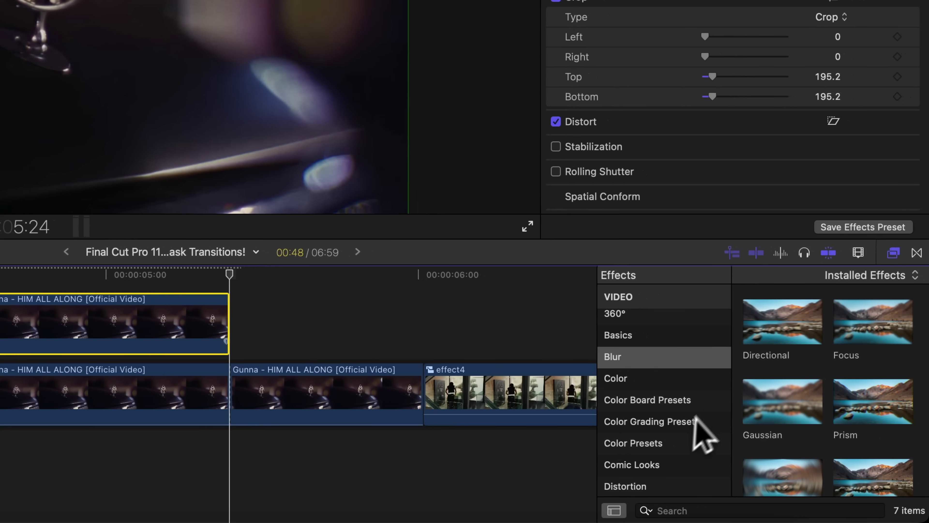
Apply the Magnetic Mask effect to the upper copy and mask the hood ornament at 4:36
scroll(696, 419, "down", 5)
left_click(650, 443)
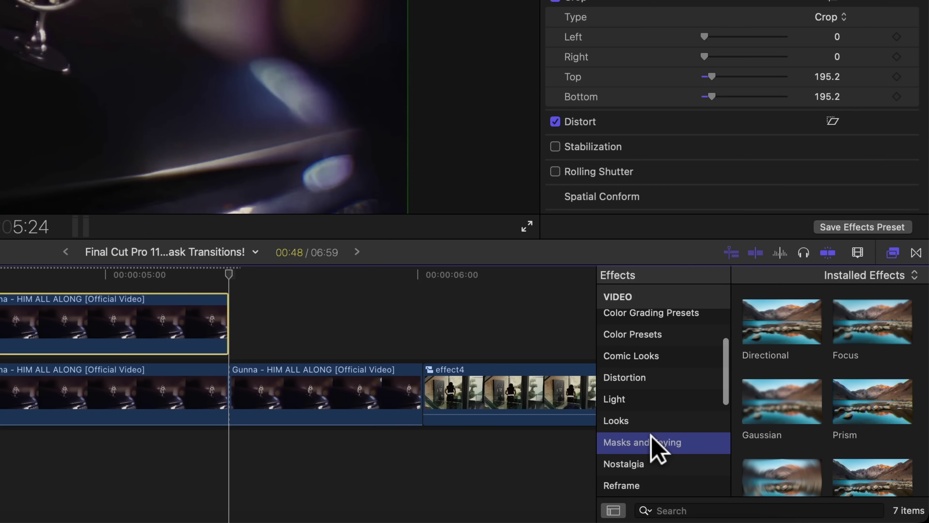
scroll(770, 407, "down", 5)
left_click_drag(776, 402, 40, 346)
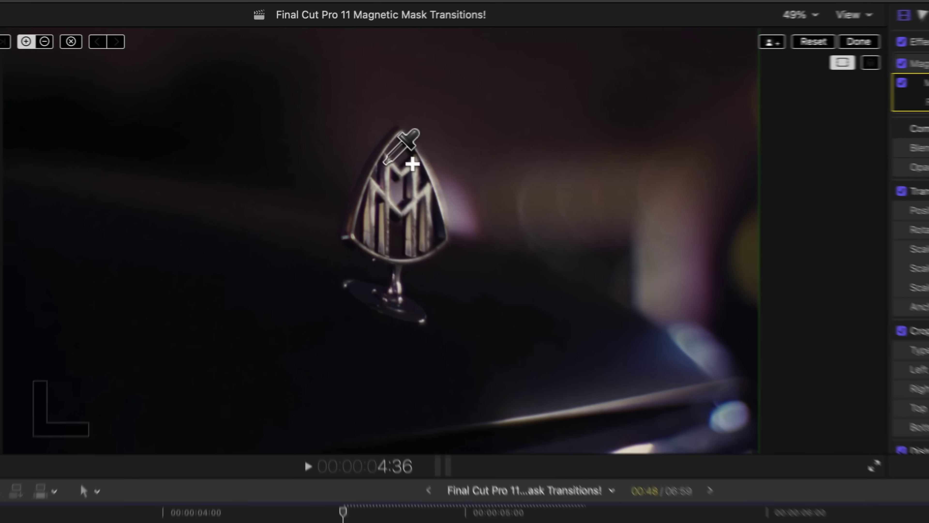
left_click(385, 162)
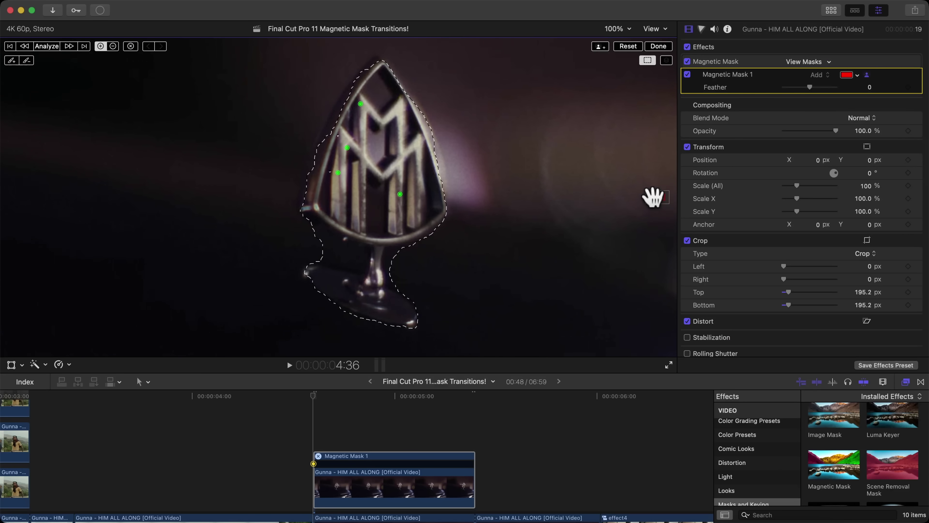
At 100% zoom, brush the excess background off the hood ornament mask's edges and fill the gaps inside the emblem
left_click(24, 61)
left_click_drag(376, 65, 368, 69)
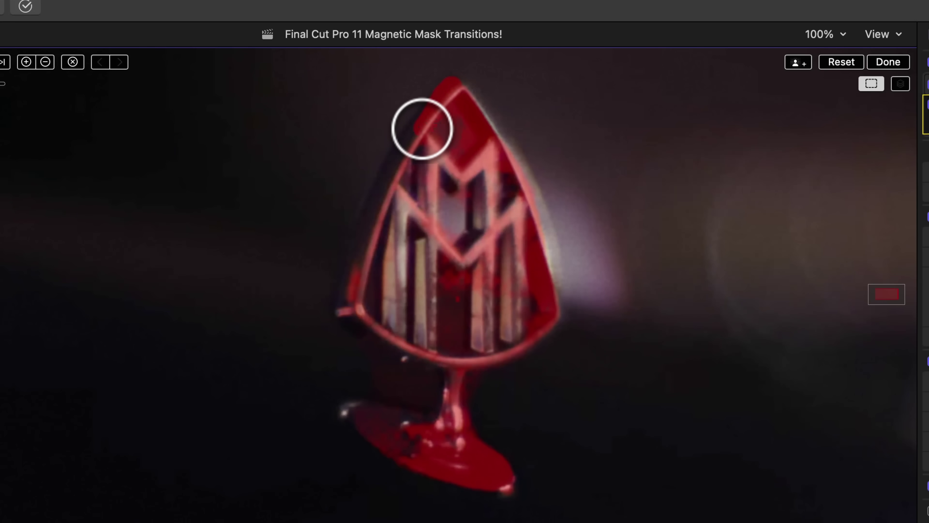
mouse_move(425, 125)
left_mouse_down()
mouse_move(361, 316)
mouse_move(385, 330)
mouse_move(398, 293)
mouse_move(368, 298)
left_mouse_up()
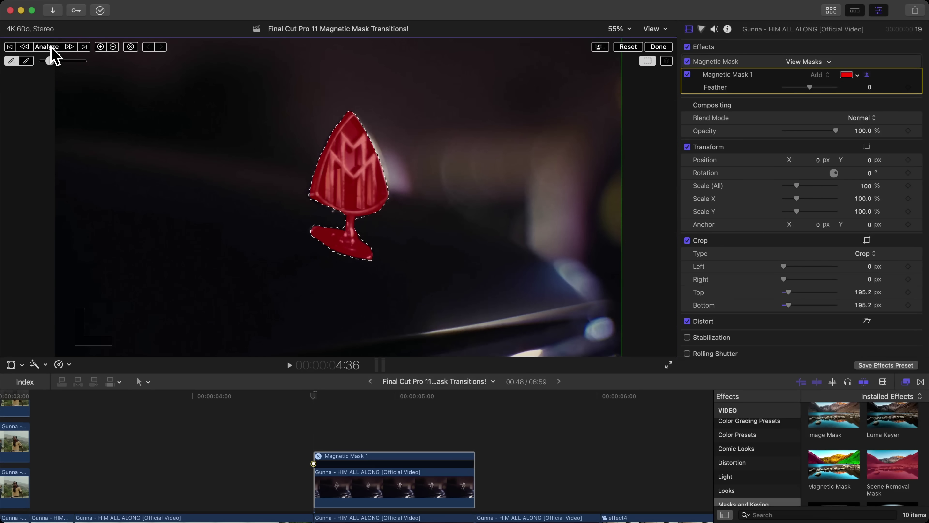
Analyze the hood ornament mask, then trim about 19 frames off the start of the car clip beneath it
left_click(49, 47)
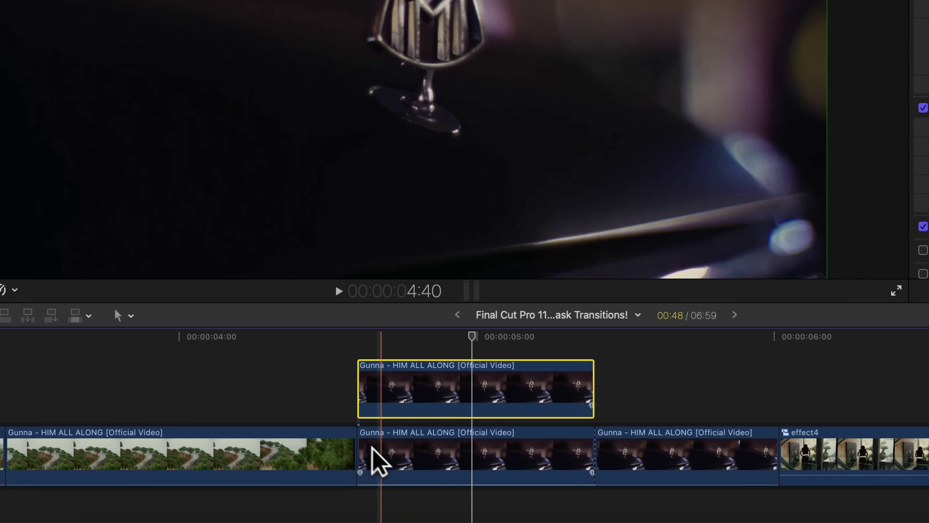
left_click(318, 475)
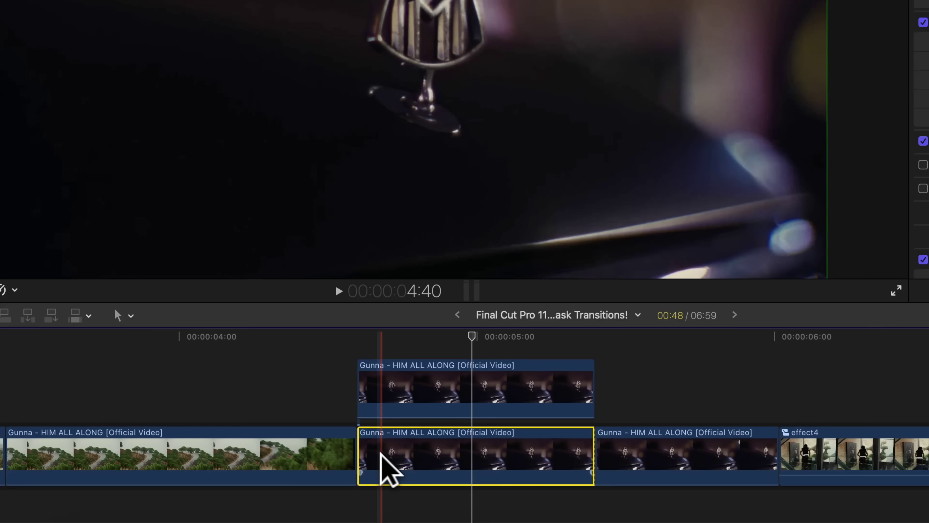
left_click_drag(365, 448, 459, 448)
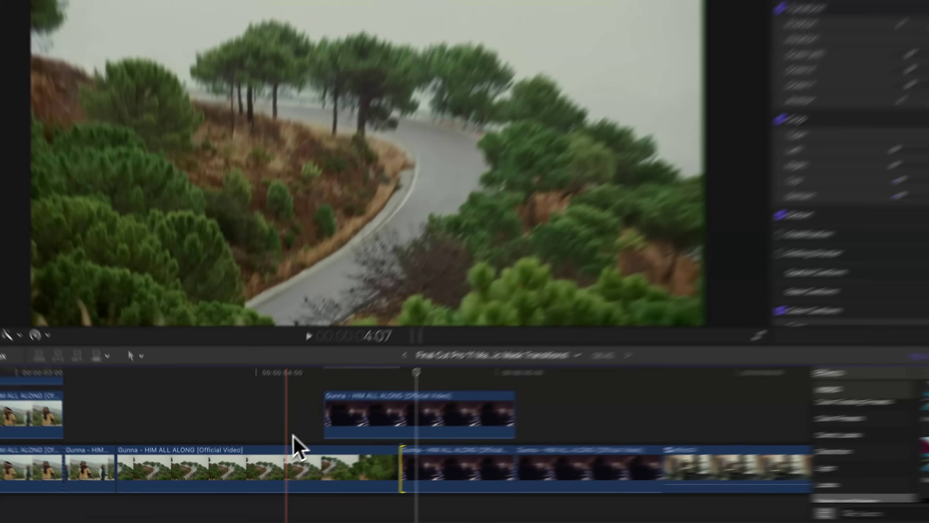
Split the masked hood ornament clip at 4:36, where the trimmed car clip beneath it begins
key("space")
scroll(291, 440, "right", 3)
key("space")
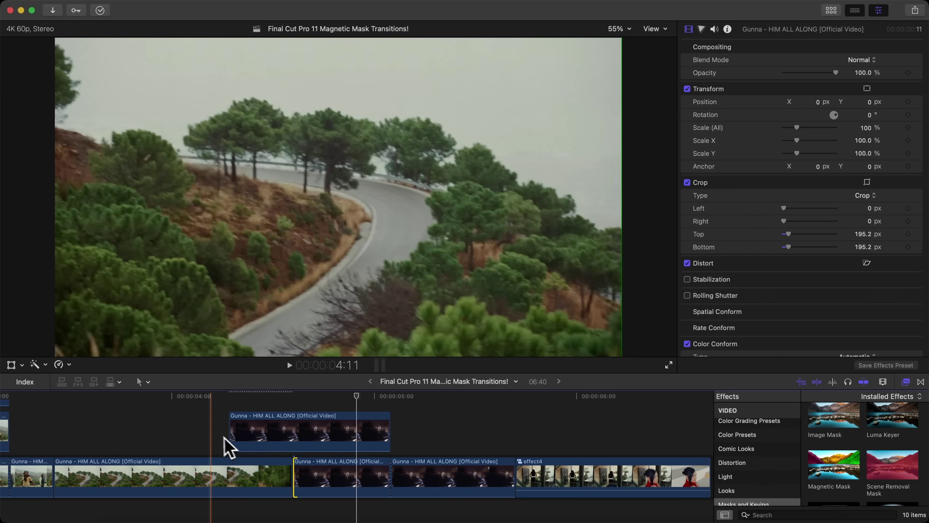
key("space")
left_click(232, 415)
key("space")
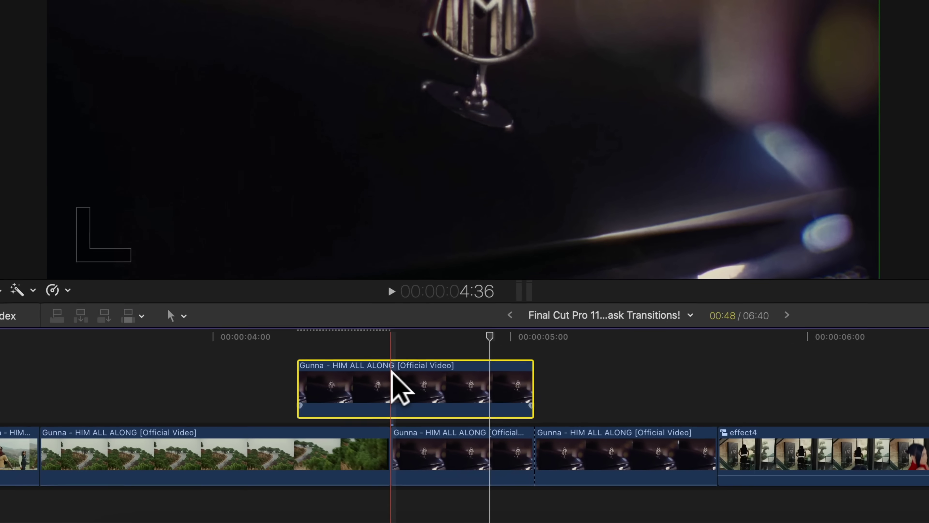
key("super+b")
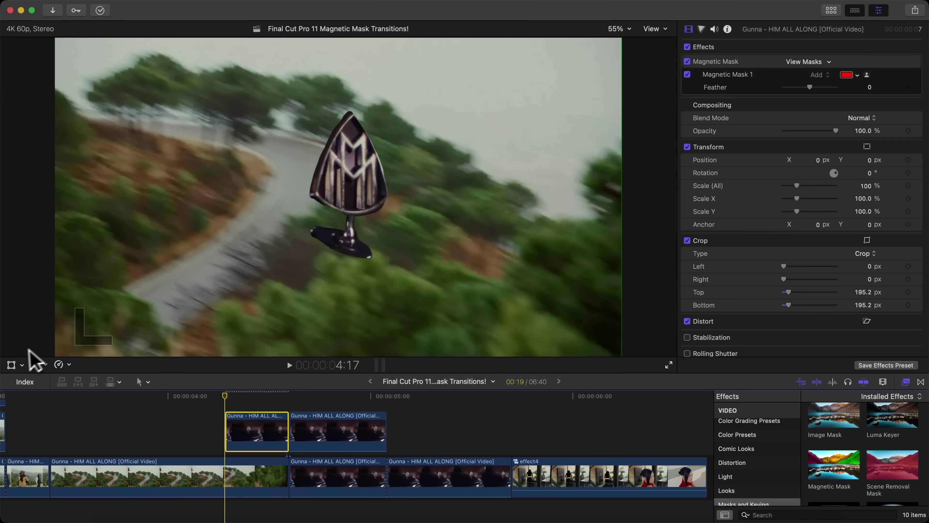
At 4:17, move the first ornament segment off the frame's right side to X 2233.9, Y 489.2, rotate it 17° and scale it to 76.55%
left_click(11, 363)
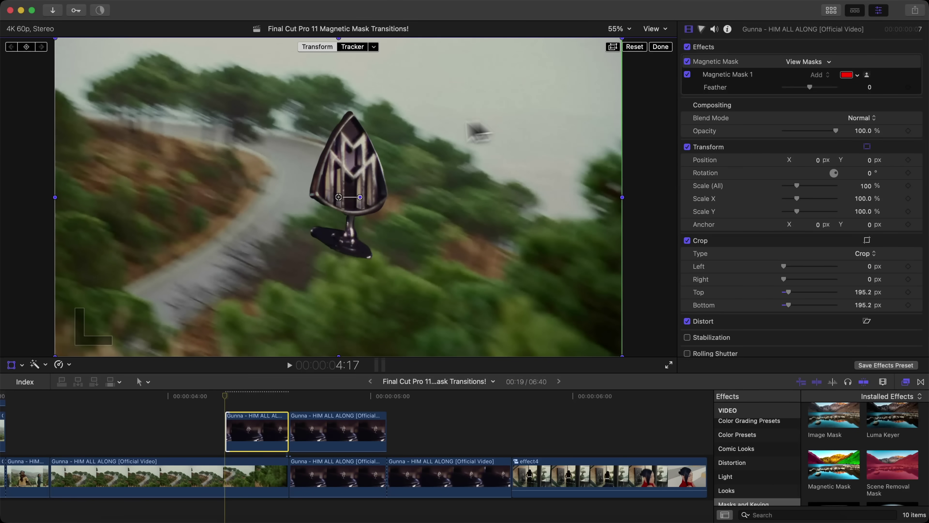
left_click_drag(343, 175, 501, 128)
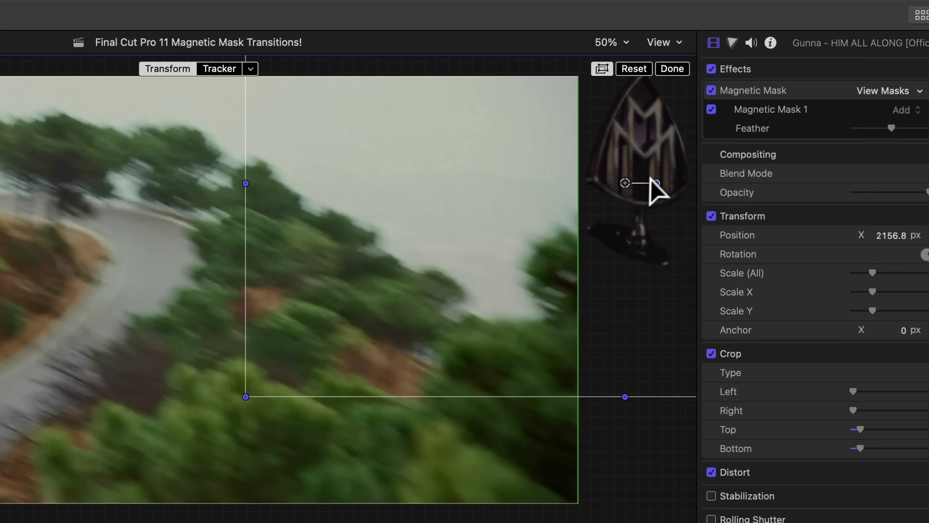
left_click_drag(650, 124, 651, 117)
left_click_drag(662, 182, 660, 181)
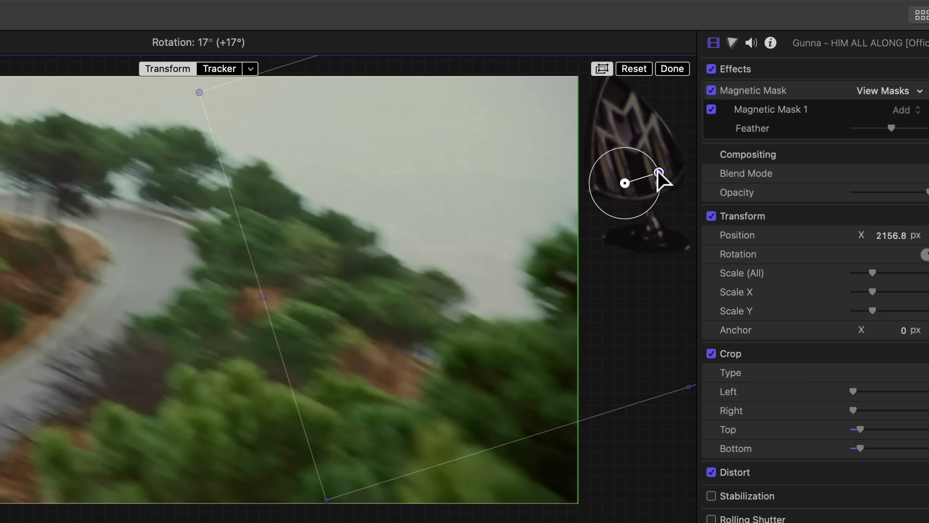
left_click_drag(366, 484, 361, 473)
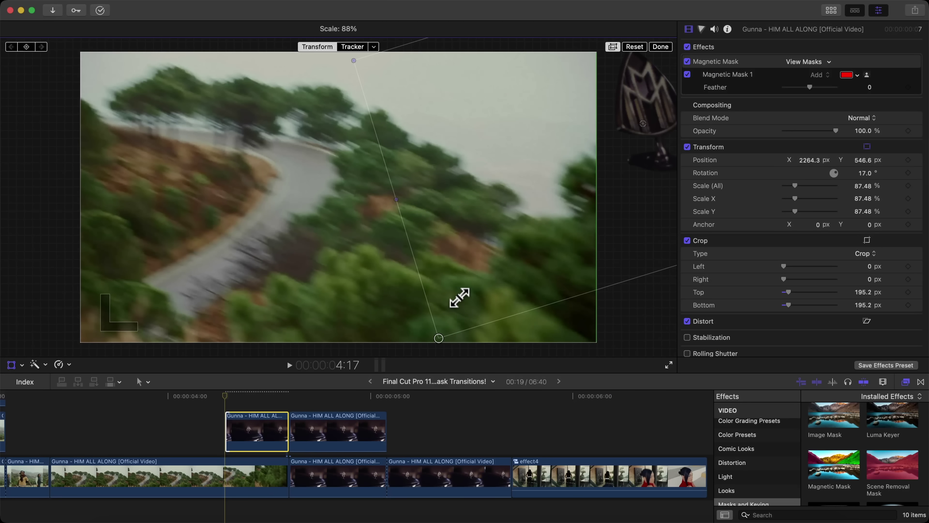
left_click_drag(459, 297, 479, 247)
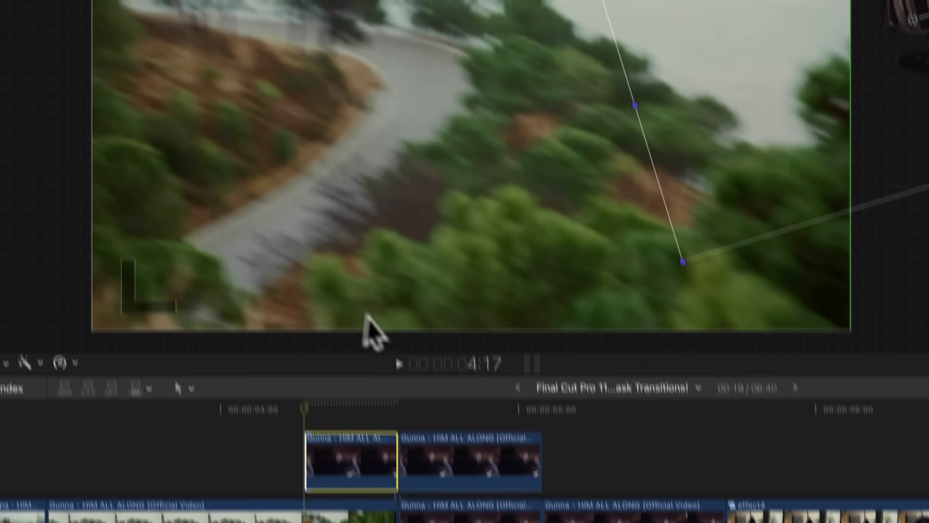
At 4:35, keyframe the ornament segment back to position 0, 0, rotation 0° and scale 100%, and finish the transform
left_click(394, 406)
key("Left")
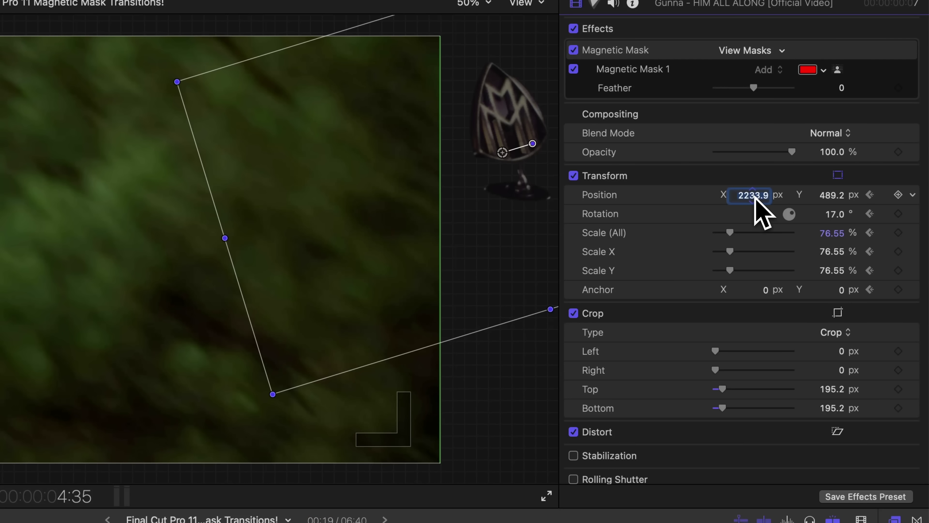
left_click(833, 196)
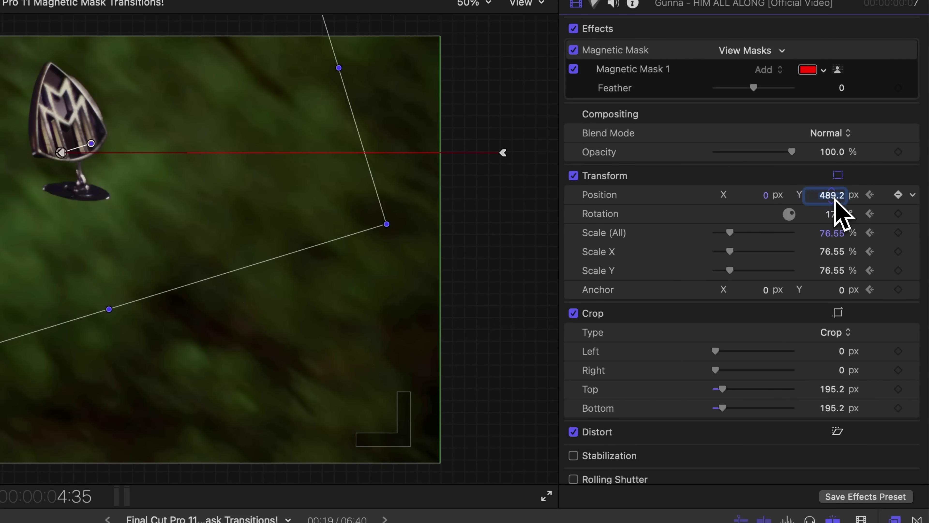
type("0")
key("Tab")
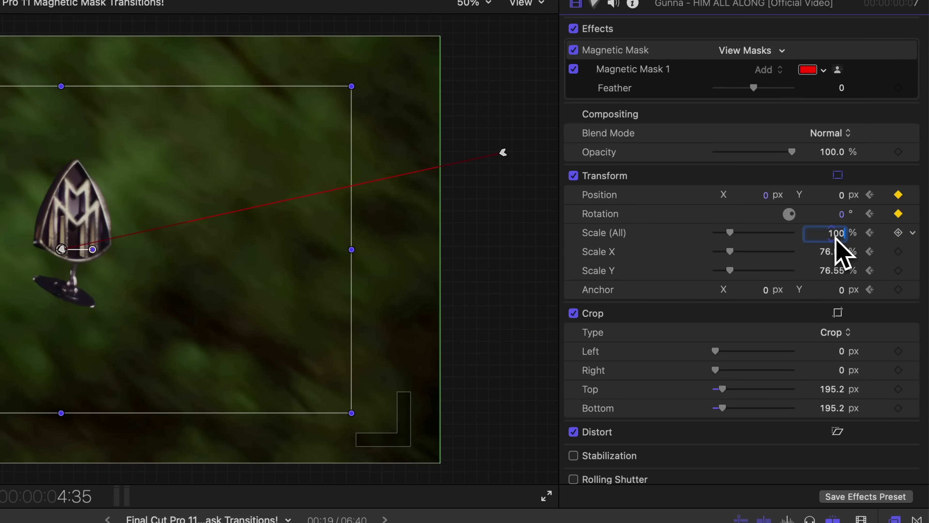
key("Return")
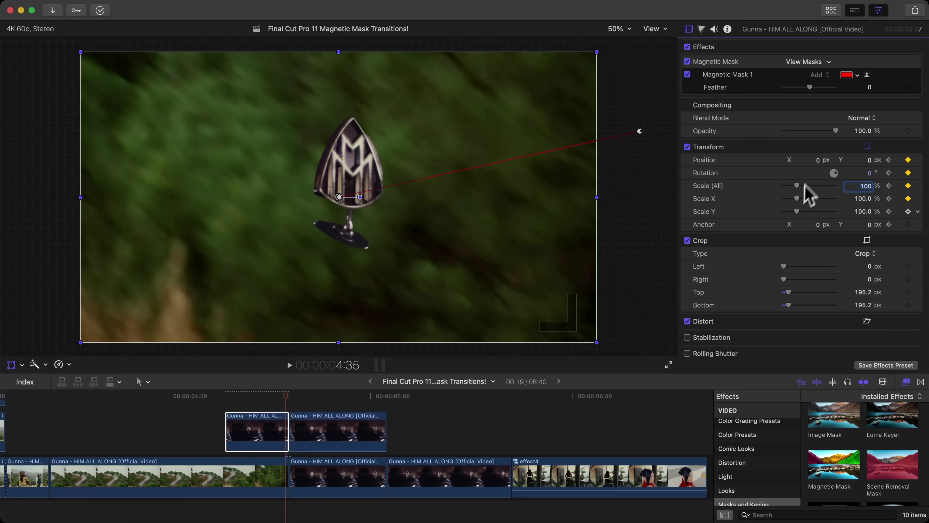
left_click(652, 55)
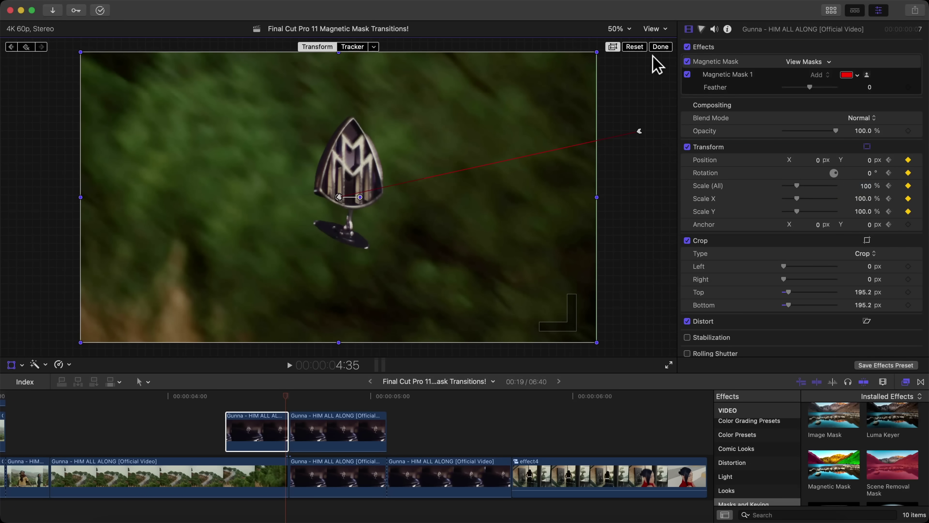
left_click(661, 47)
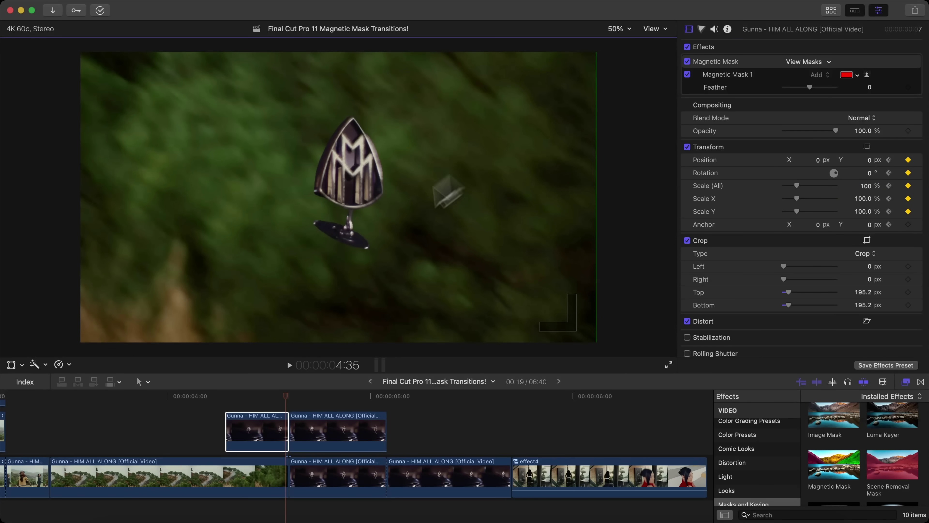
Preview the ornament's movement at 4:27 and apply the Directional blur effect to its first segment
left_click_drag(245, 396, 261, 395)
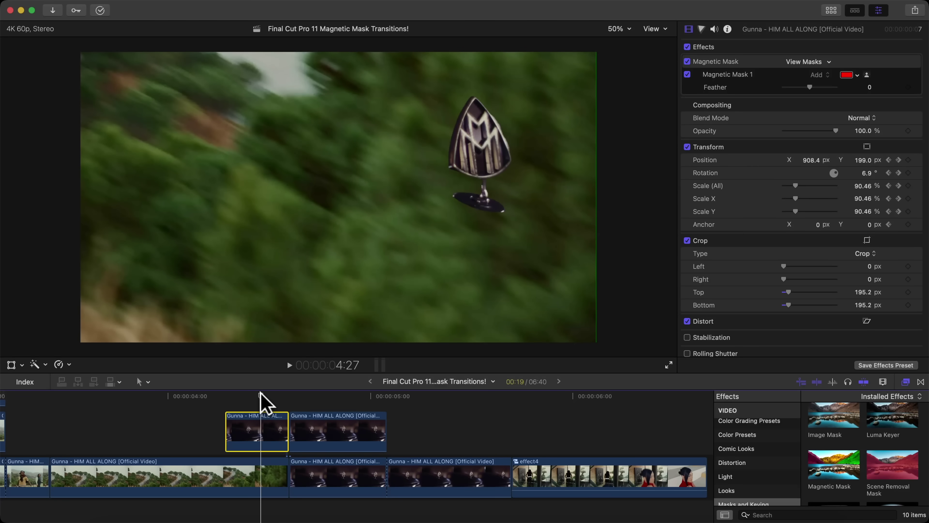
scroll(748, 461, "up", 5)
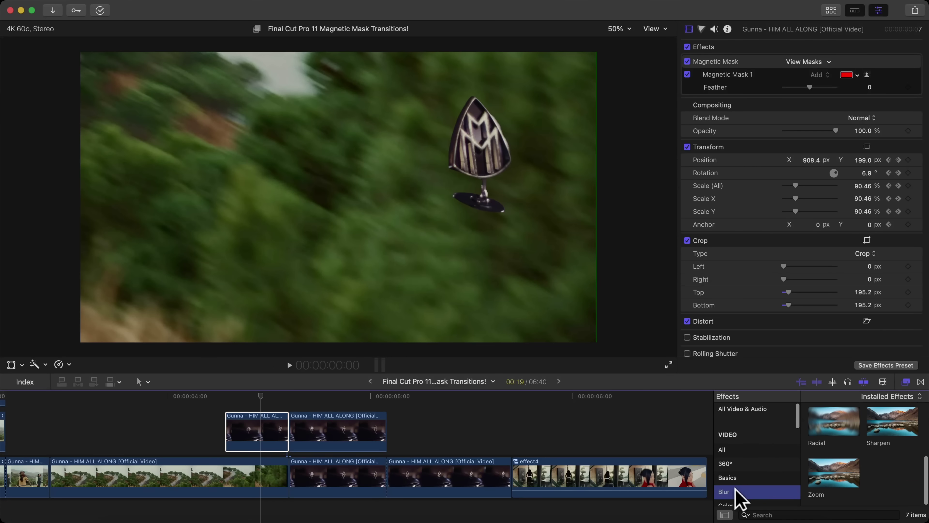
left_click(730, 492)
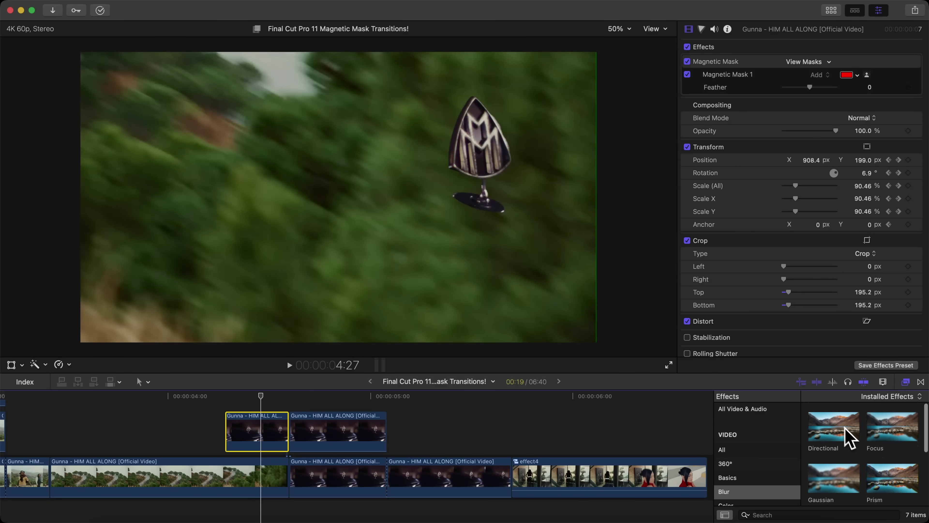
left_click_drag(848, 437, 264, 416)
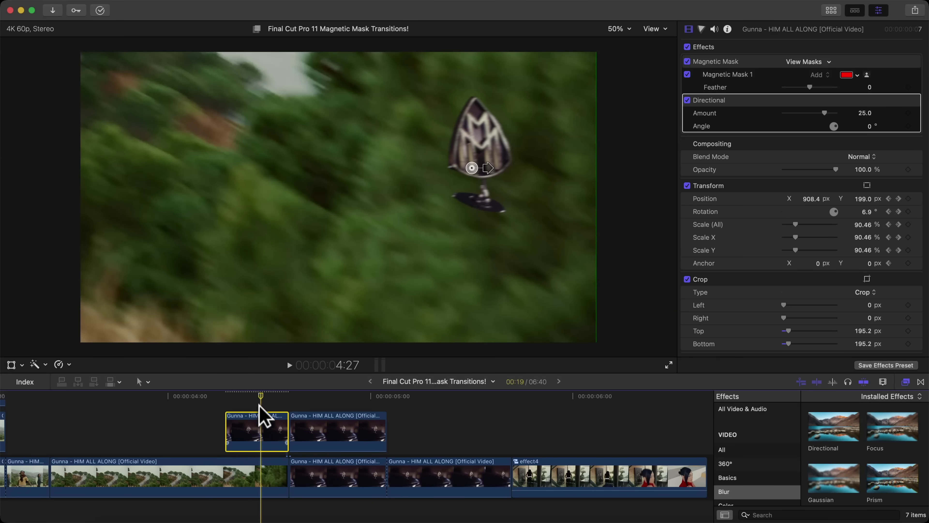